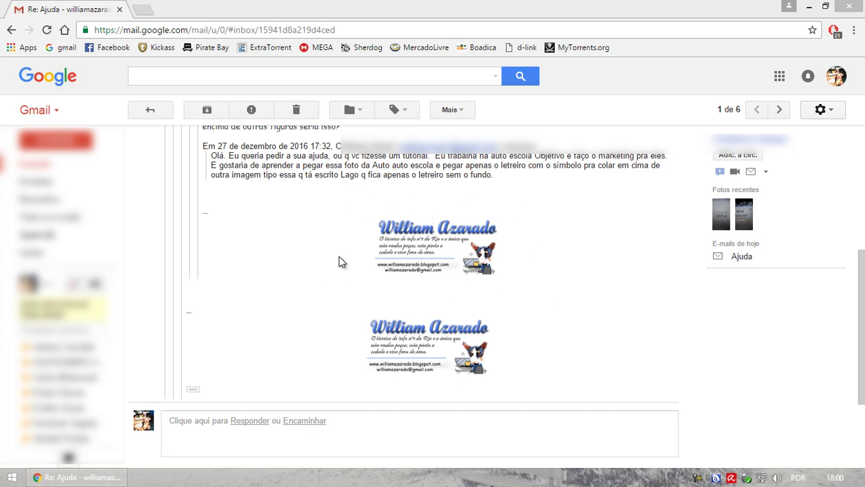
# - Minimise the Chrome window with the Gmail help-request email to reveal the desktop
pyautogui.click(809, 7)
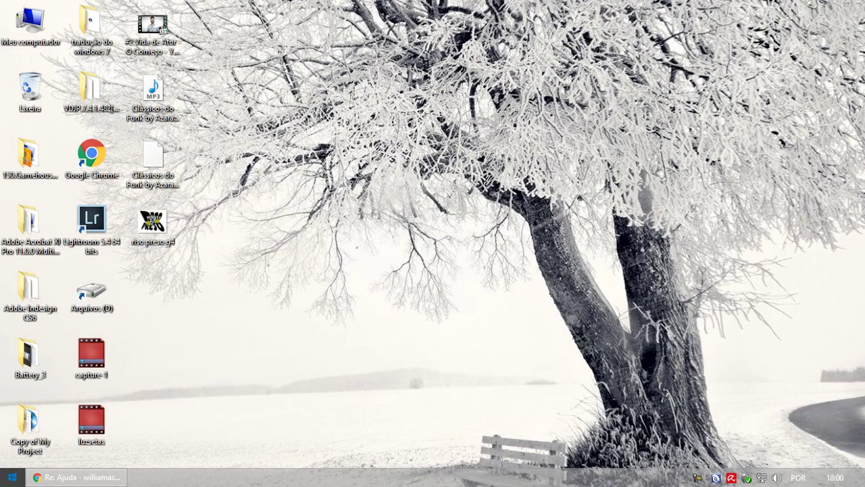
# - Launch Photoshop and open the 'riso preso g4' logo image from the desktop
pyautogui.click(12, 476)
pyautogui.click(504, 227)
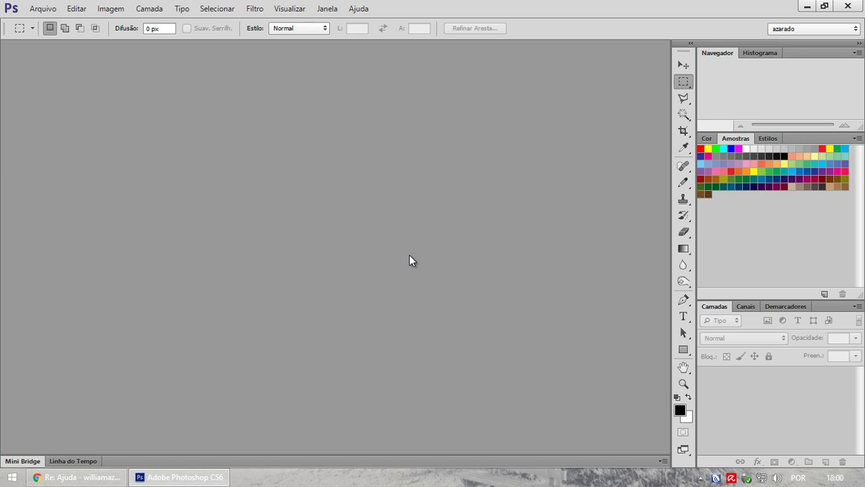
pyautogui.click(46, 9)
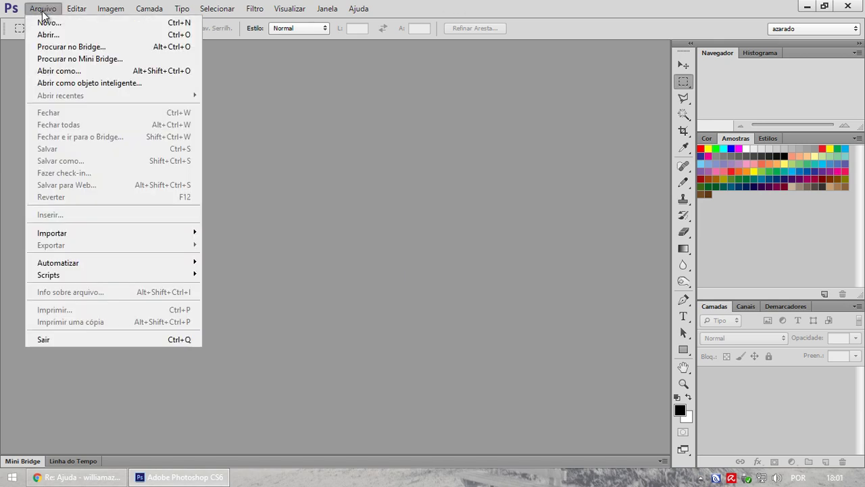
pyautogui.click(70, 35)
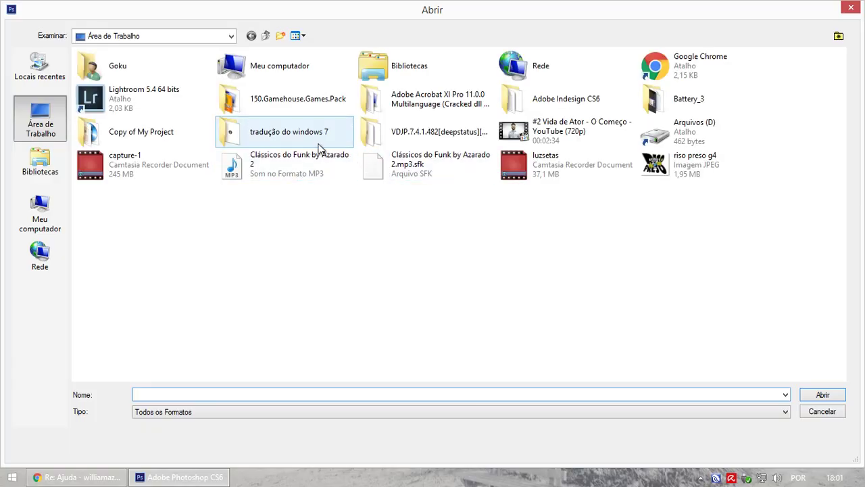
pyautogui.doubleClick(688, 170)
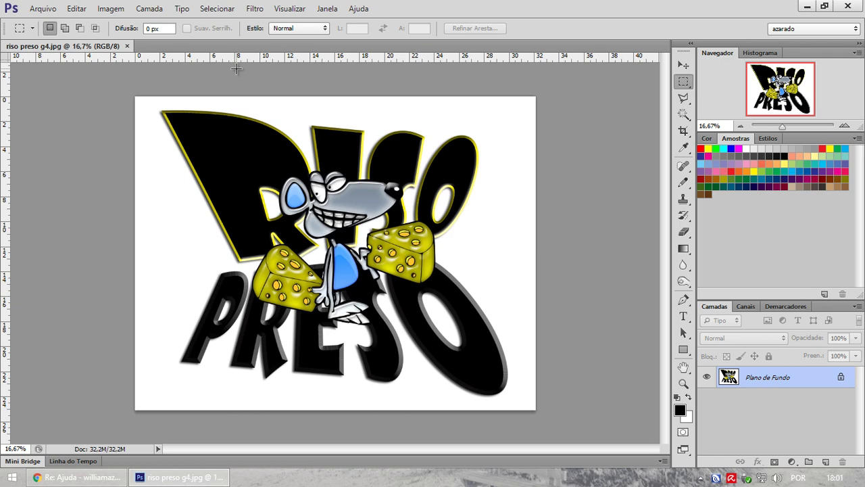
pyautogui.click(39, 8)
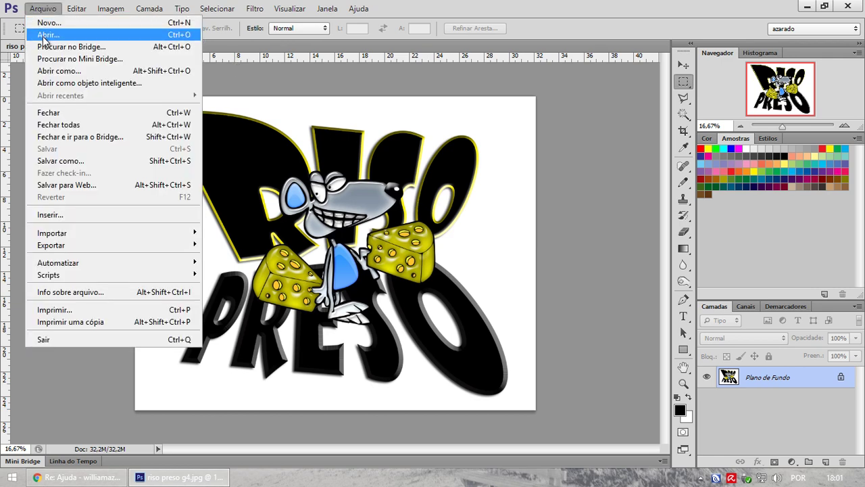
# - Open the photo IMG_0419 from the JJ folder on drive Arquivos (D:)
pyautogui.click(44, 38)
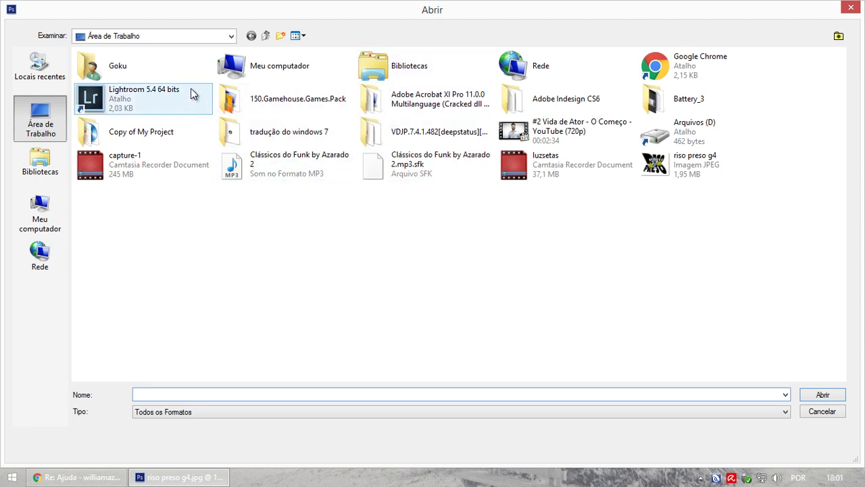
pyautogui.doubleClick(274, 65)
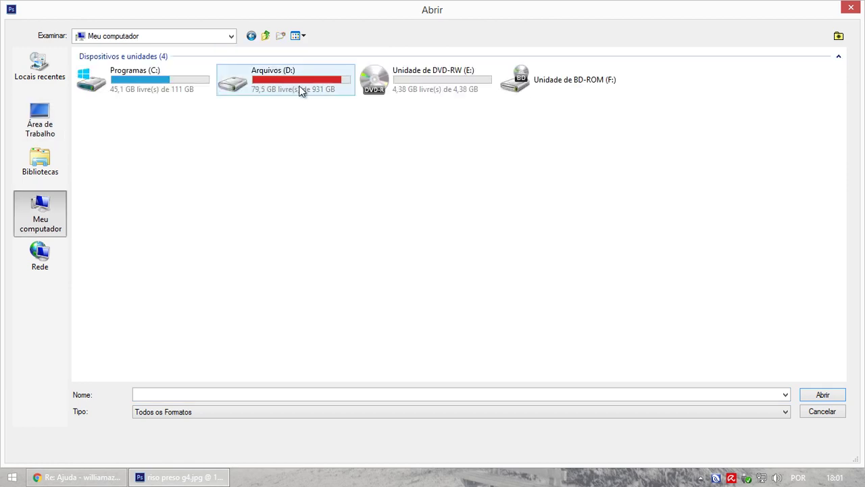
pyautogui.doubleClick(302, 92)
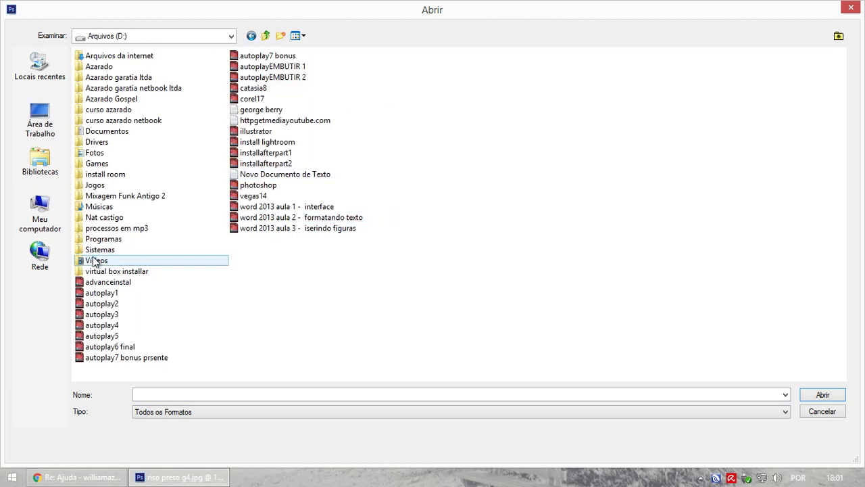
pyautogui.doubleClick(95, 153)
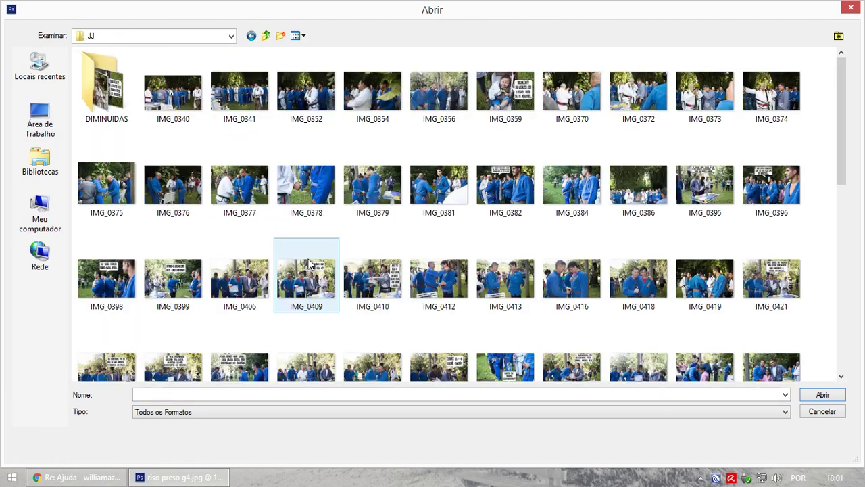
pyautogui.click(688, 283)
pyautogui.doubleClick(709, 280)
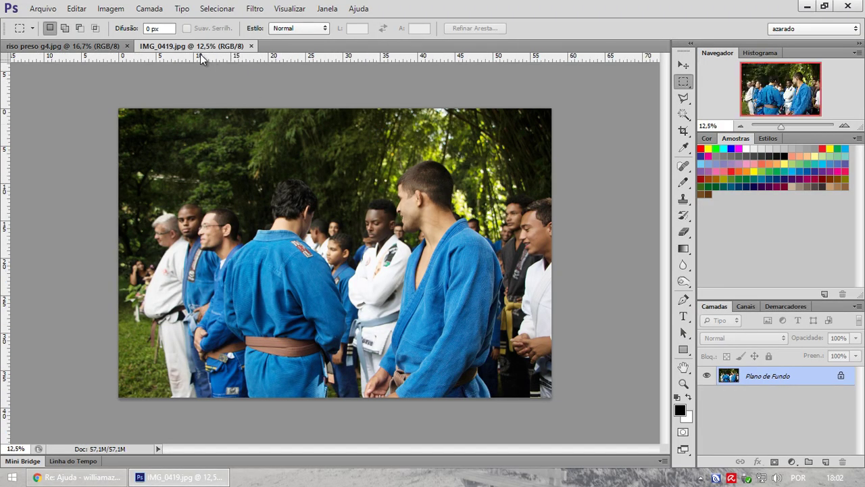
# - Float the photo and logo documents in separate windows, enlarging the photo window
pyautogui.moveTo(200, 47); pyautogui.dragTo(216, 65)
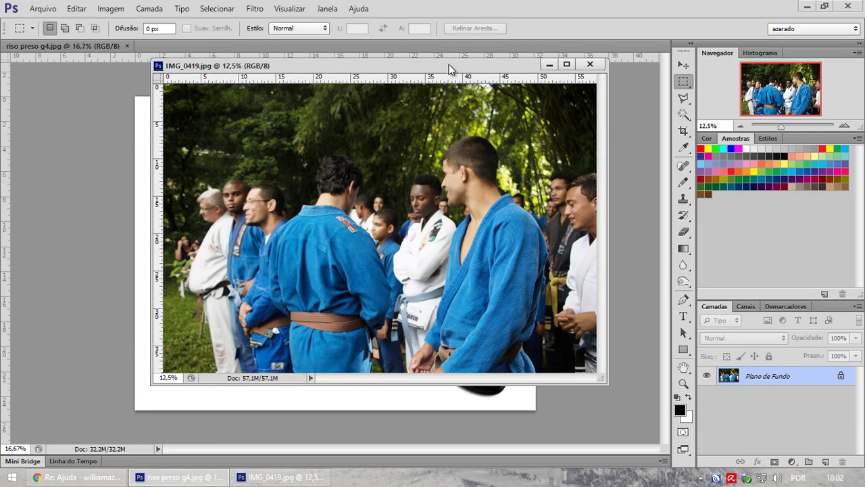
pyautogui.moveTo(323, 67)
pyautogui.mouseDown()
pyautogui.moveTo(361, 72)
pyautogui.moveTo(348, 87)
pyautogui.mouseUp()
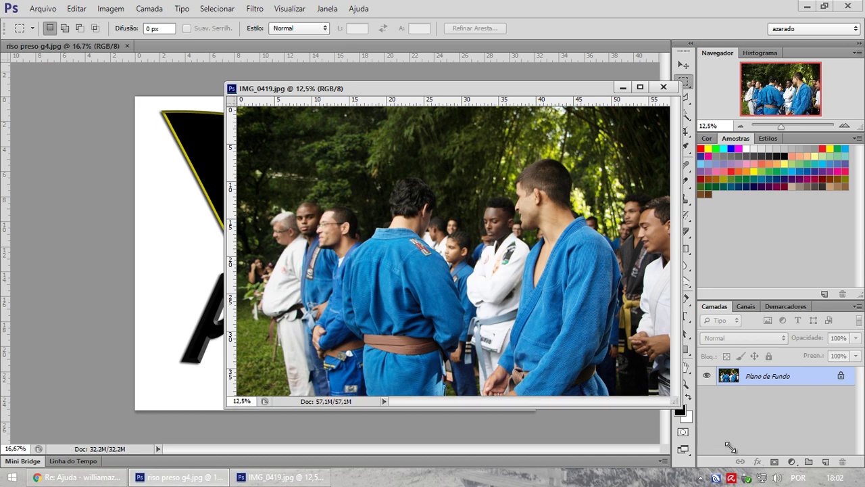
pyautogui.moveTo(674, 400); pyautogui.dragTo(730, 447)
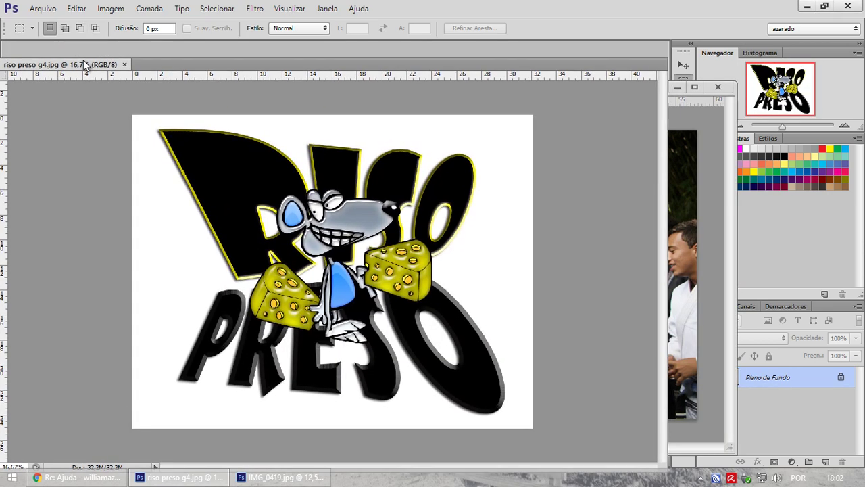
pyautogui.moveTo(86, 45); pyautogui.dragTo(88, 63)
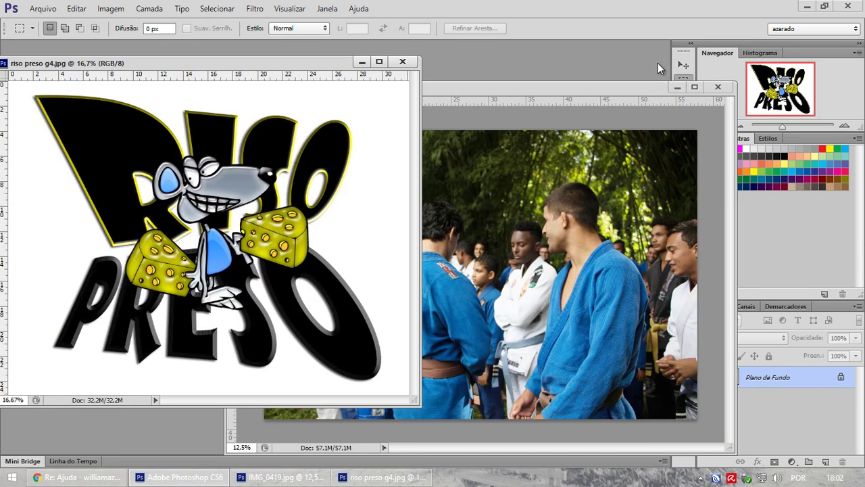
# - Drag the logo into the photo with the Move tool, delete that copied layer, and minimise the photo
pyautogui.click(683, 65)
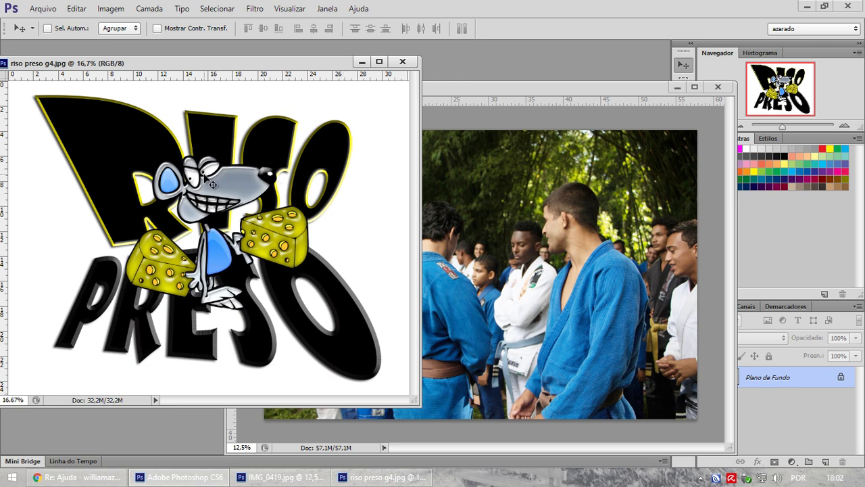
pyautogui.moveTo(212, 184)
pyautogui.mouseDown()
pyautogui.moveTo(532, 267)
pyautogui.moveTo(515, 300)
pyautogui.mouseUp()
pyautogui.moveTo(610, 327)
pyautogui.mouseDown()
pyautogui.moveTo(540, 287)
pyautogui.moveTo(634, 260)
pyautogui.mouseUp()
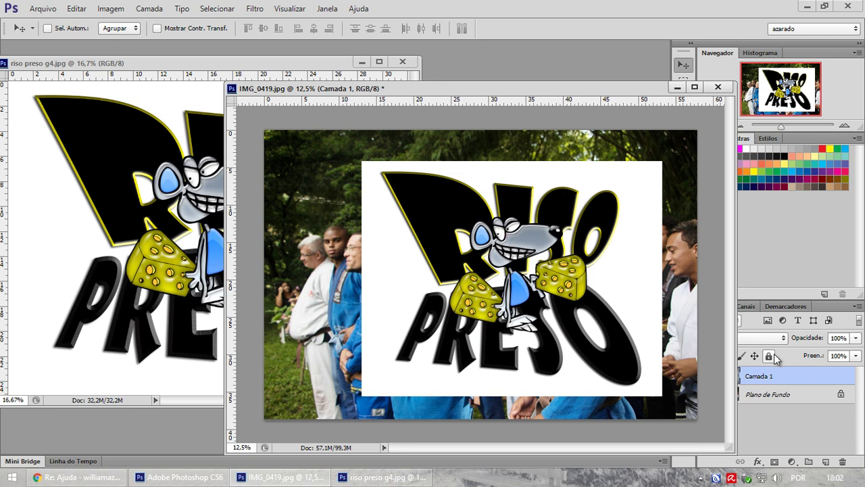
pyautogui.press('Delete')
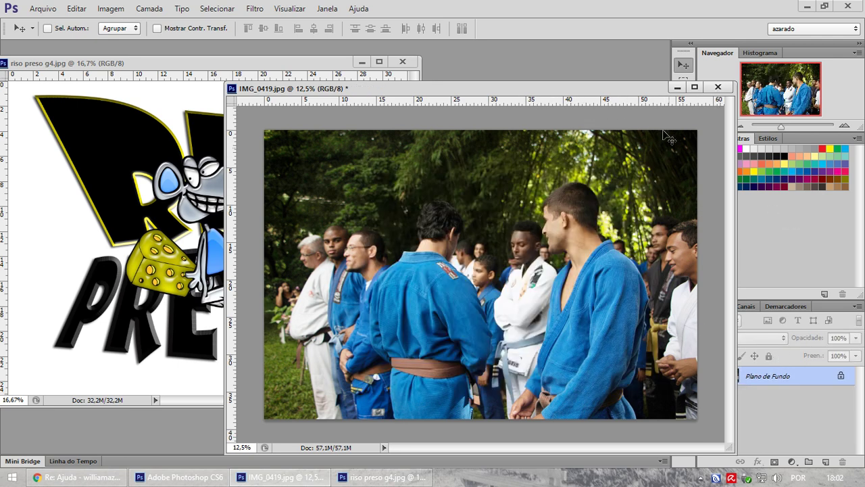
pyautogui.click(678, 89)
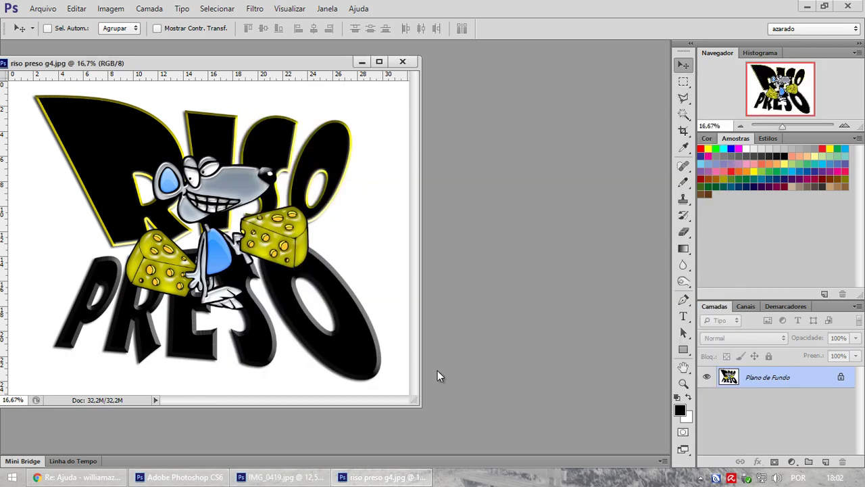
# - Dock the logo window back as a tab and hide the rulers
pyautogui.moveTo(429, 404); pyautogui.dragTo(663, 432)
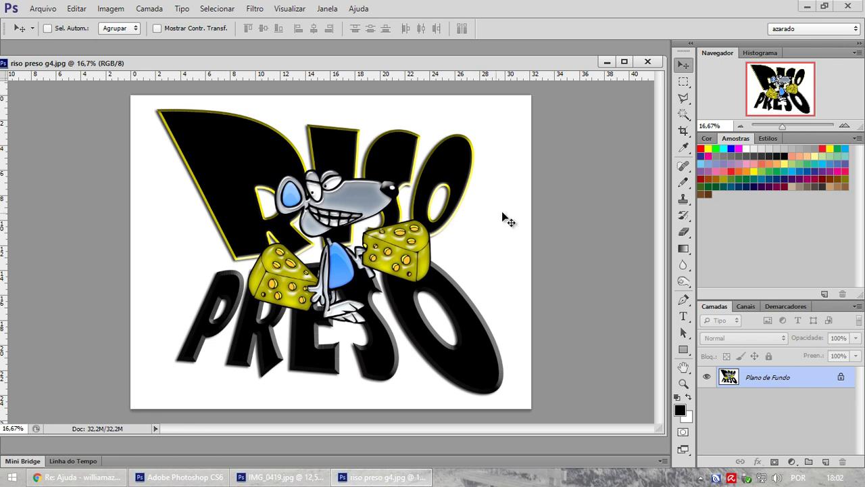
pyautogui.moveTo(369, 58); pyautogui.dragTo(372, 50)
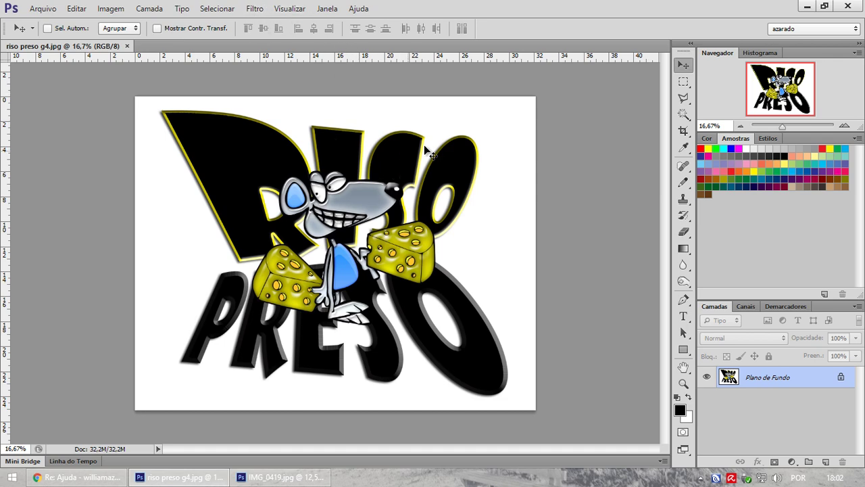
pyautogui.click(297, 9)
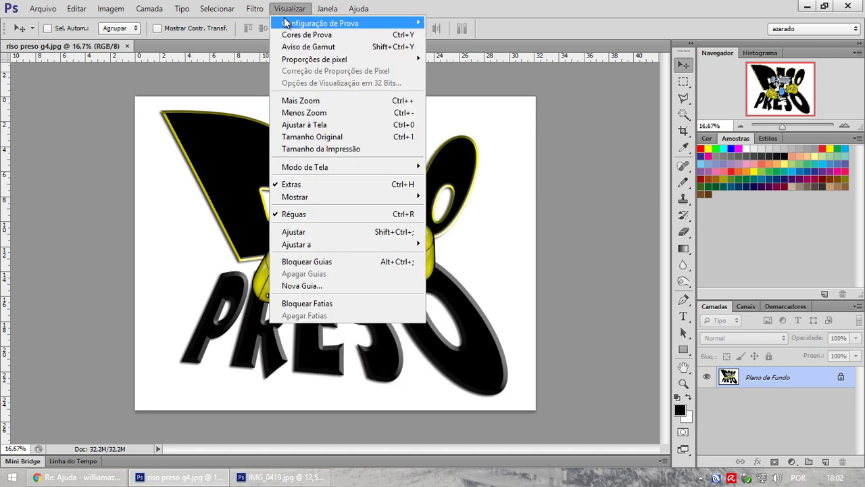
pyautogui.click(297, 223)
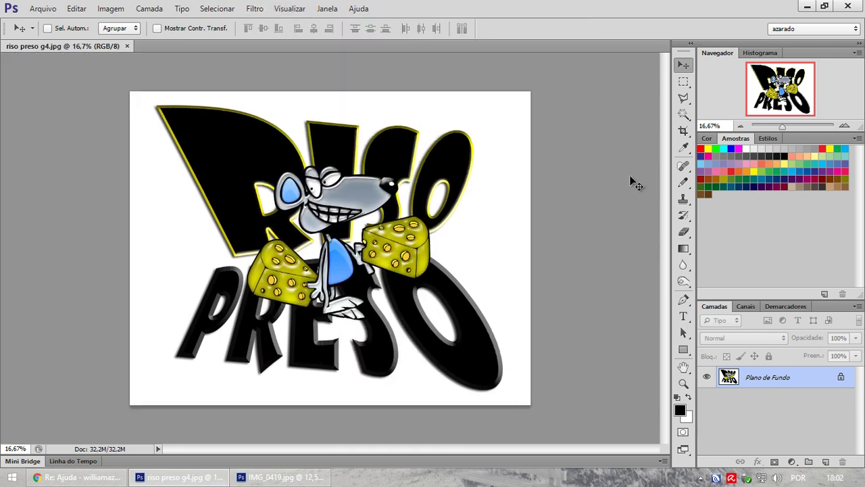
# - Adjust the Navigator zoom between about 18% and 25% to frame the whole logo
pyautogui.moveTo(784, 125); pyautogui.dragTo(783, 126)
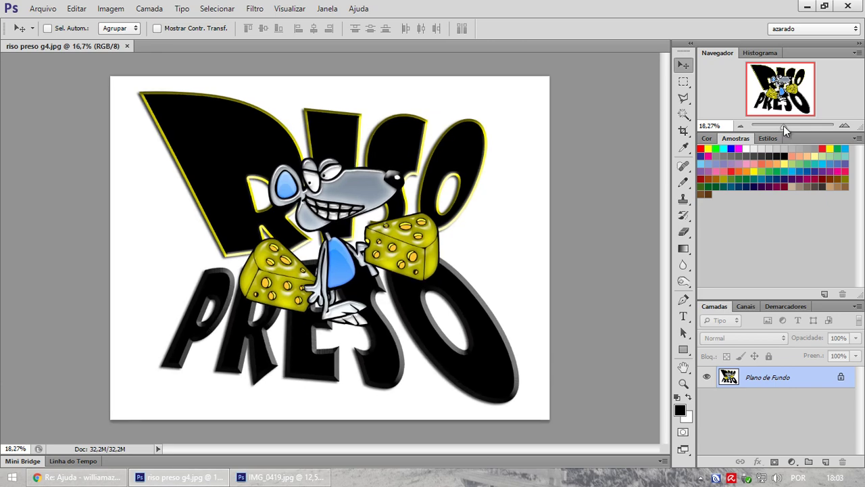
pyautogui.click(844, 126)
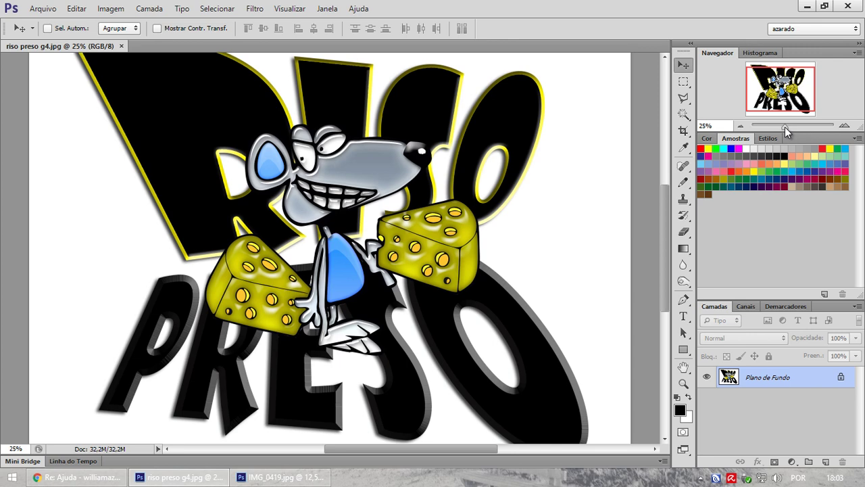
pyautogui.moveTo(784, 127); pyautogui.dragTo(783, 127)
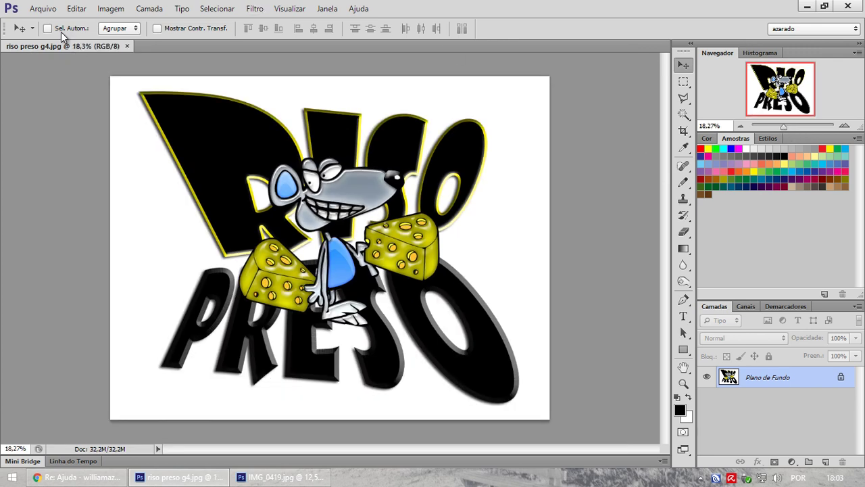
pyautogui.click(41, 9)
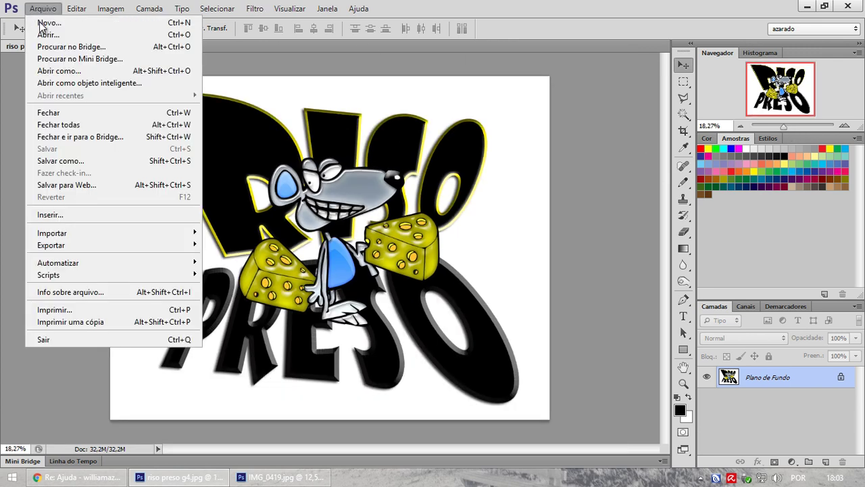
pyautogui.click(348, 61)
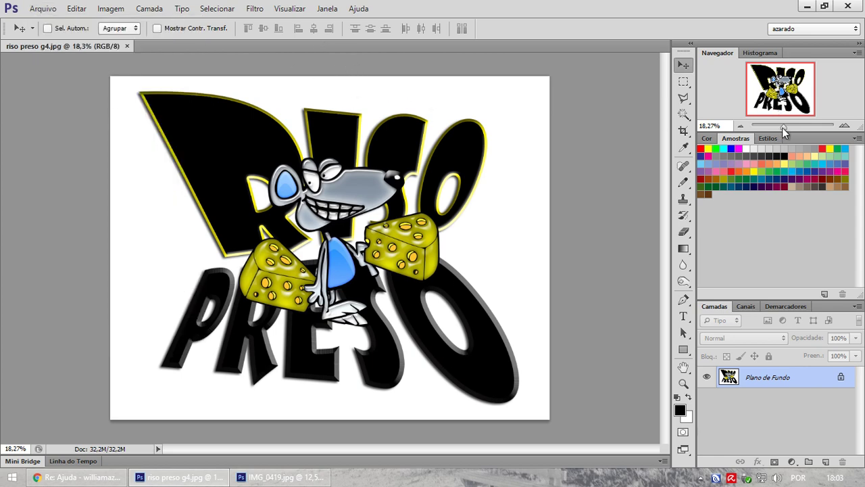
pyautogui.moveTo(782, 127)
pyautogui.mouseDown()
pyautogui.moveTo(791, 126)
pyautogui.moveTo(775, 125)
pyautogui.moveTo(781, 125)
pyautogui.mouseUp()
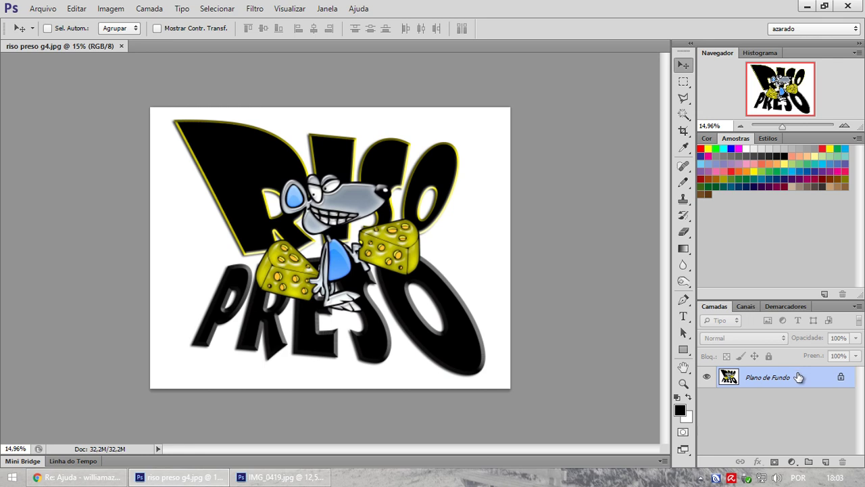
# - Duplicate the background layer as 'Plano de Fundo cópia'
pyautogui.rightClick(799, 377)
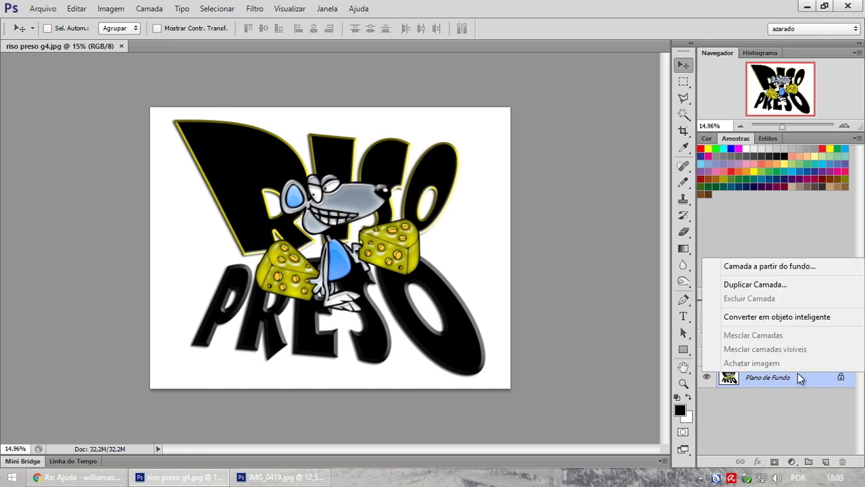
pyautogui.click(758, 282)
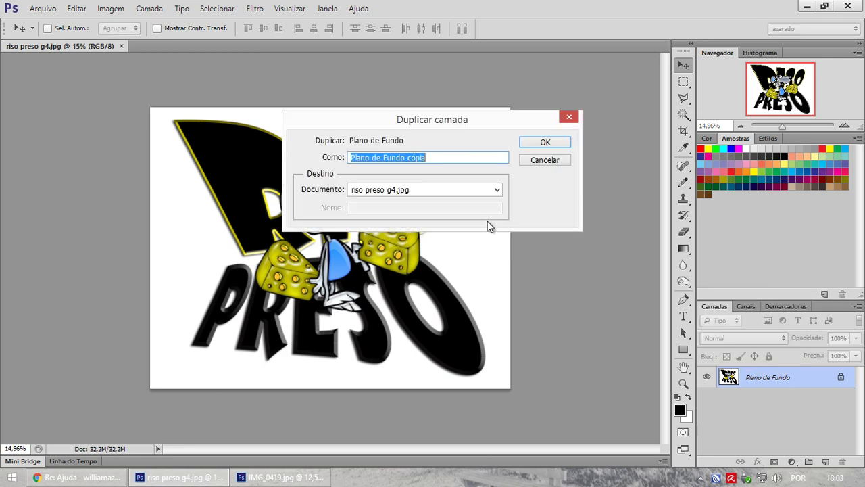
pyautogui.click(541, 140)
# - Hide the original Plano de Fundo layer, select the copy, and zoom in on the logo
pyautogui.click(765, 398)
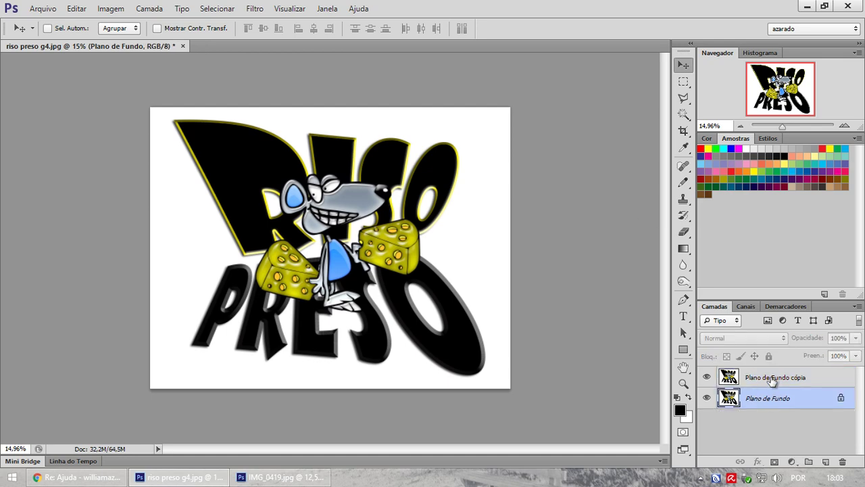
pyautogui.click(772, 380)
pyautogui.click(774, 397)
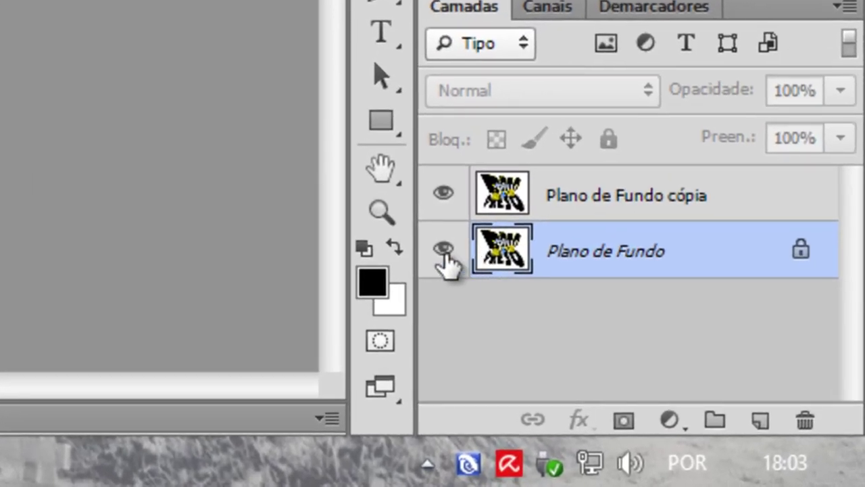
pyautogui.click(447, 257)
pyautogui.click(446, 258)
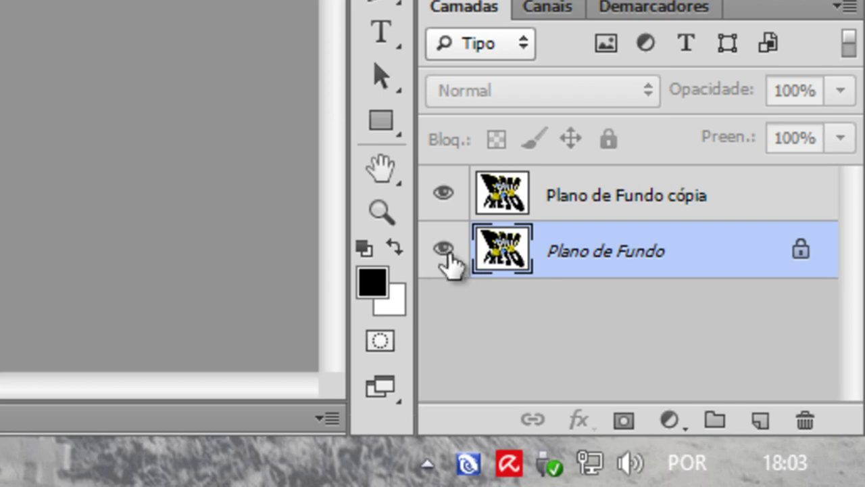
pyautogui.click(445, 252)
pyautogui.click(605, 199)
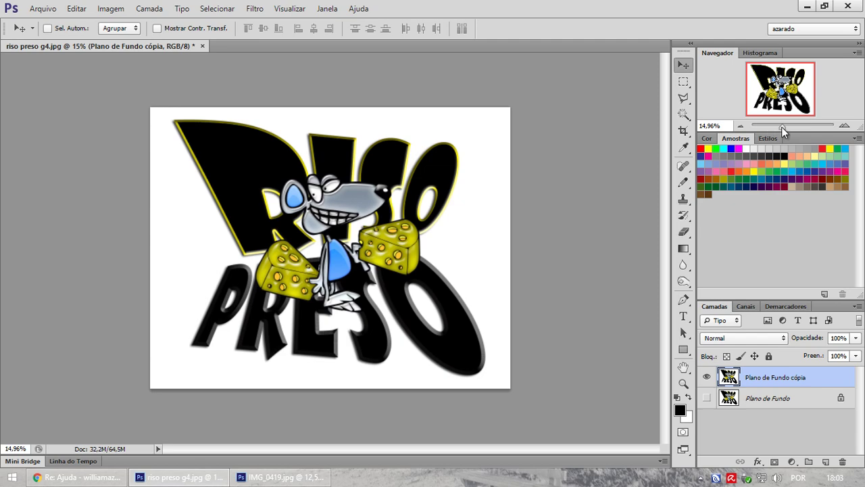
pyautogui.moveTo(781, 126); pyautogui.dragTo(800, 128)
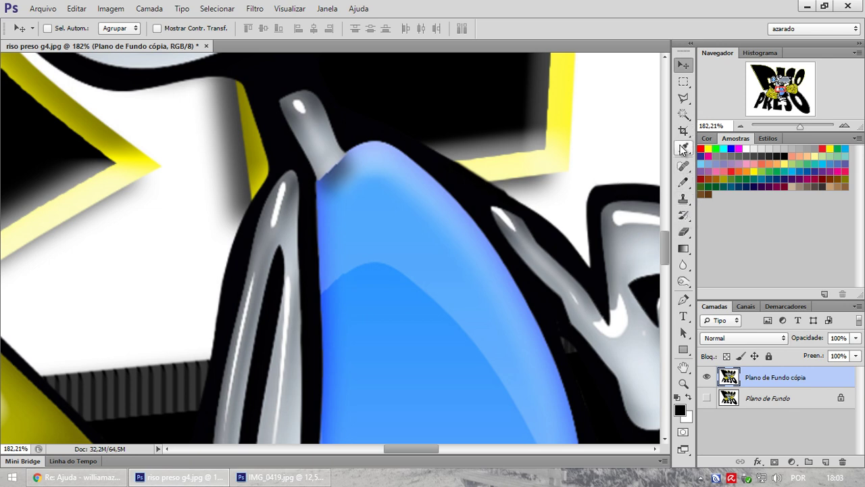
# - Select the Eraser tool and shrink its brush from 54 px to 21 px
pyautogui.click(684, 232)
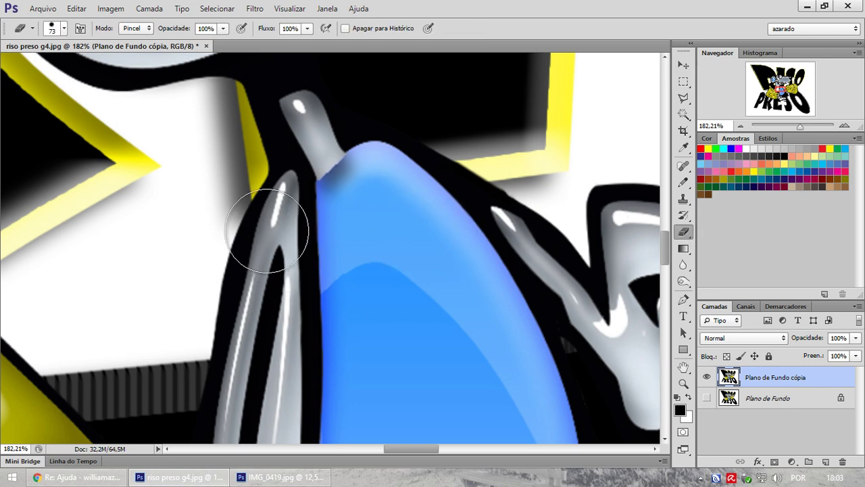
pyautogui.rightClick(169, 220)
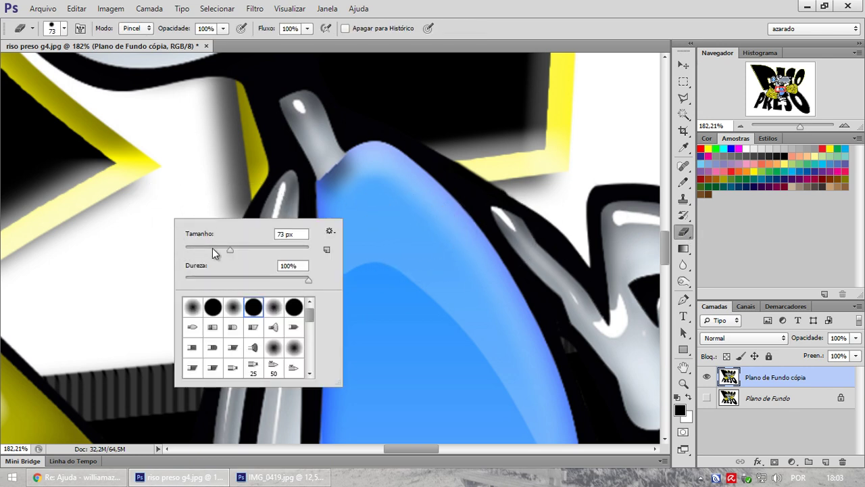
pyautogui.rightClick(197, 193)
pyautogui.rightClick(440, 151)
pyautogui.rightClick(373, 300)
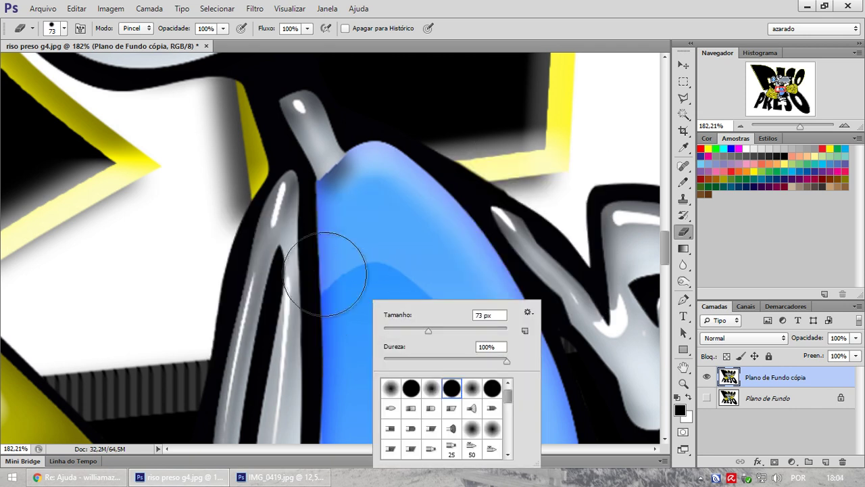
pyautogui.rightClick(299, 248)
pyautogui.rightClick(294, 218)
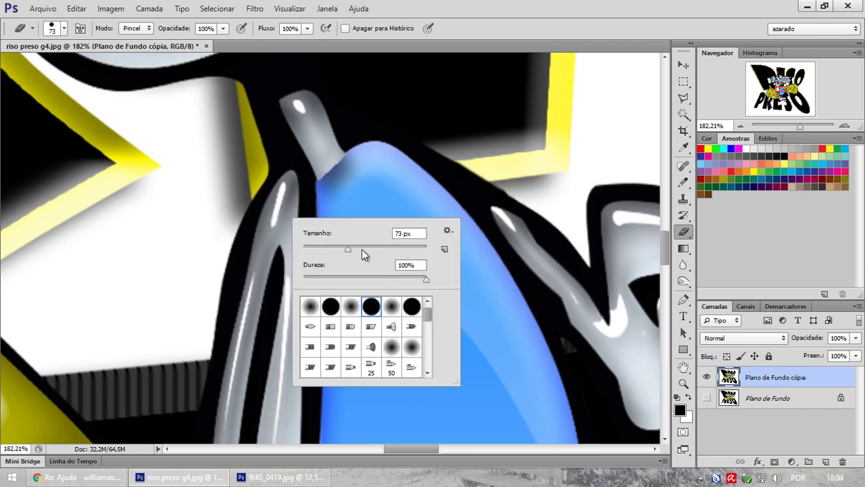
pyautogui.moveTo(345, 249); pyautogui.dragTo(336, 250)
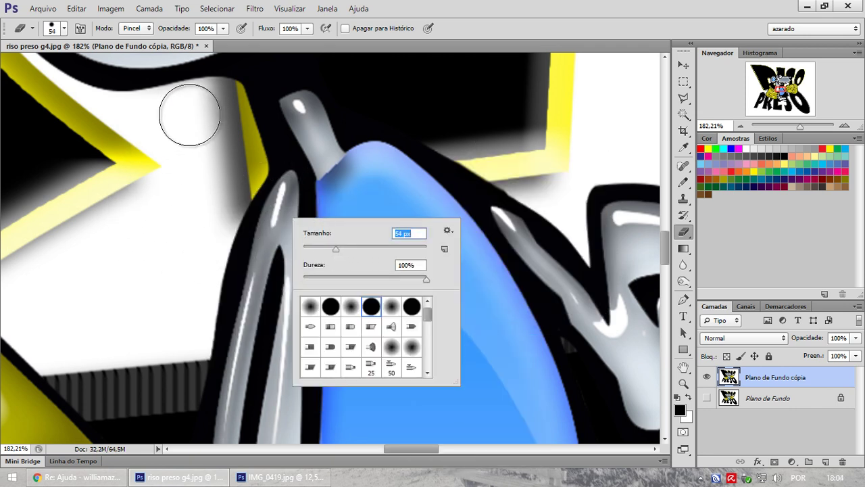
pyautogui.click(316, 250)
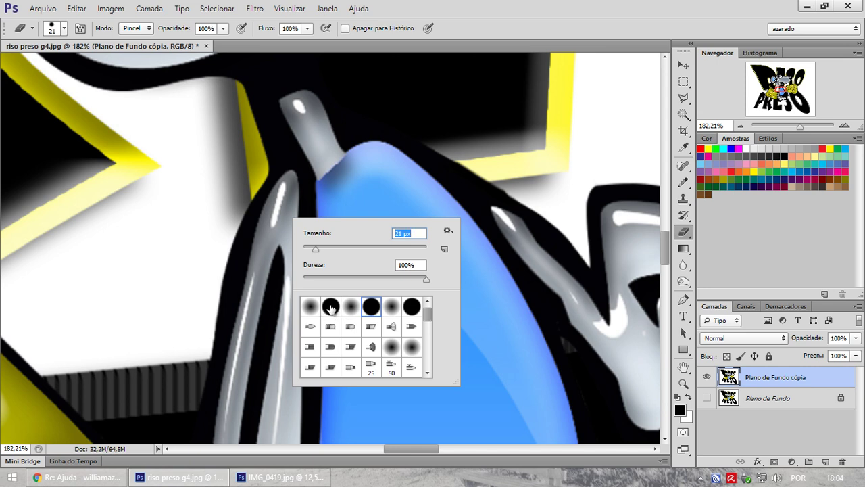
# - Pick the hard round brush preset and set its size to 14 px
pyautogui.moveTo(427, 316)
pyautogui.mouseDown()
pyautogui.moveTo(426, 362)
pyautogui.moveTo(427, 311)
pyautogui.mouseUp()
pyautogui.doubleClick(331, 308)
pyautogui.rightClick(214, 144)
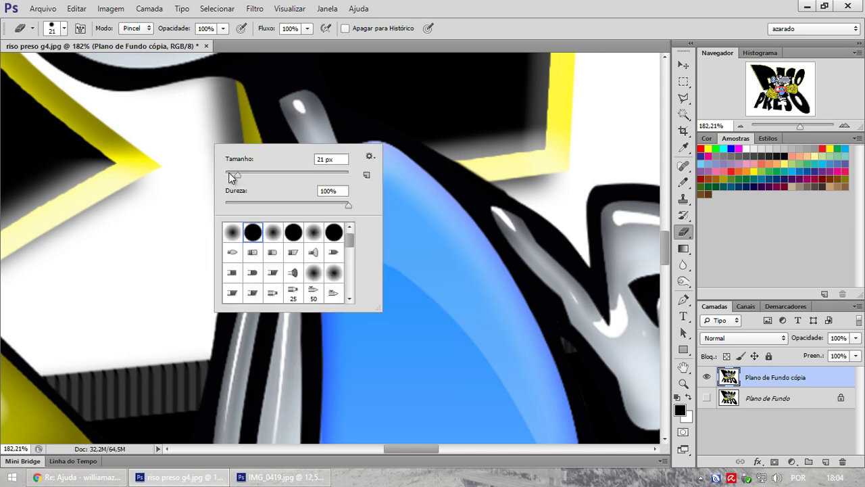
pyautogui.moveTo(237, 173); pyautogui.dragTo(233, 174)
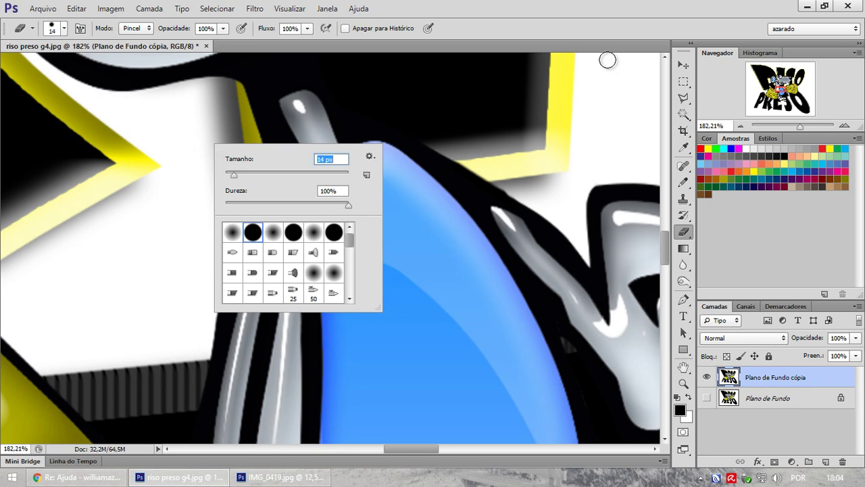
# - Zoom to about 448% on the white area and yellow stripe, undoing a stray erase
pyautogui.moveTo(799, 127); pyautogui.dragTo(814, 127)
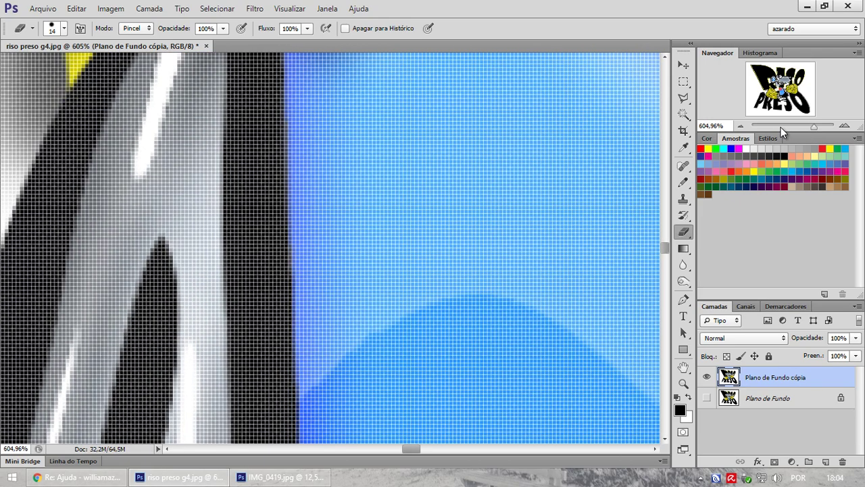
pyautogui.click(813, 128)
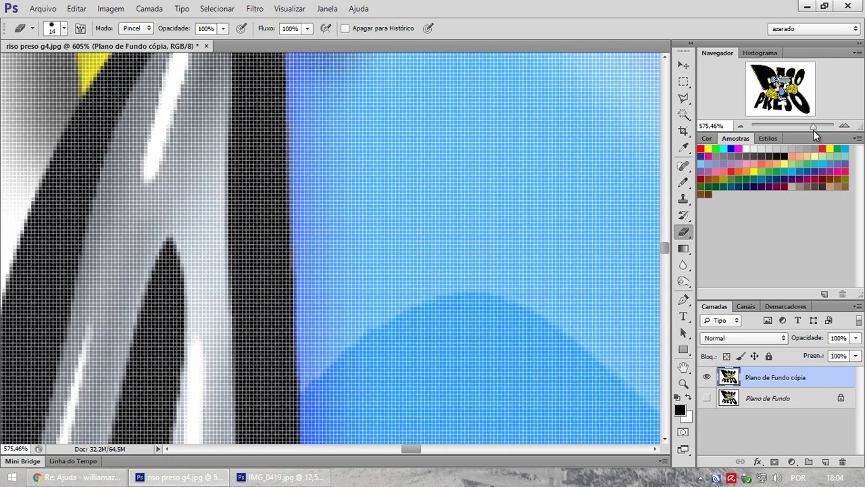
pyautogui.moveTo(813, 130); pyautogui.dragTo(809, 129)
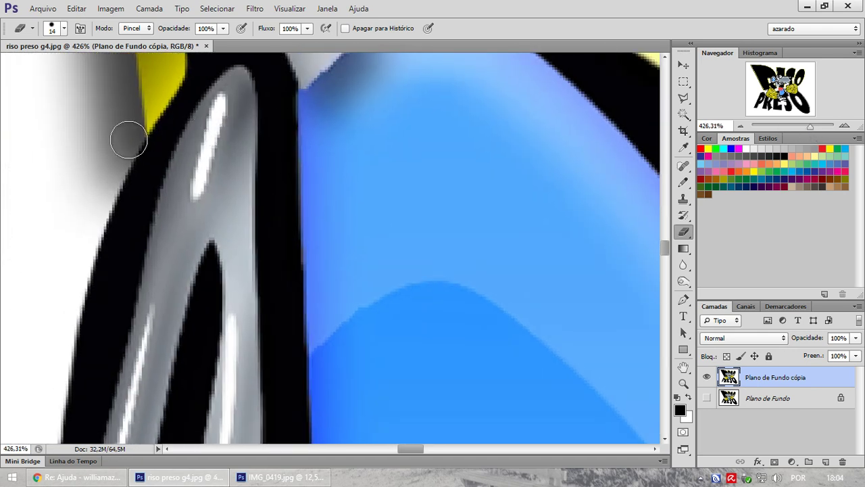
pyautogui.moveTo(367, 201)
pyautogui.mouseDown()
pyautogui.moveTo(560, 202)
pyautogui.moveTo(359, 198)
pyautogui.moveTo(346, 284)
pyautogui.moveTo(448, 222)
pyautogui.moveTo(336, 232)
pyautogui.mouseUp()
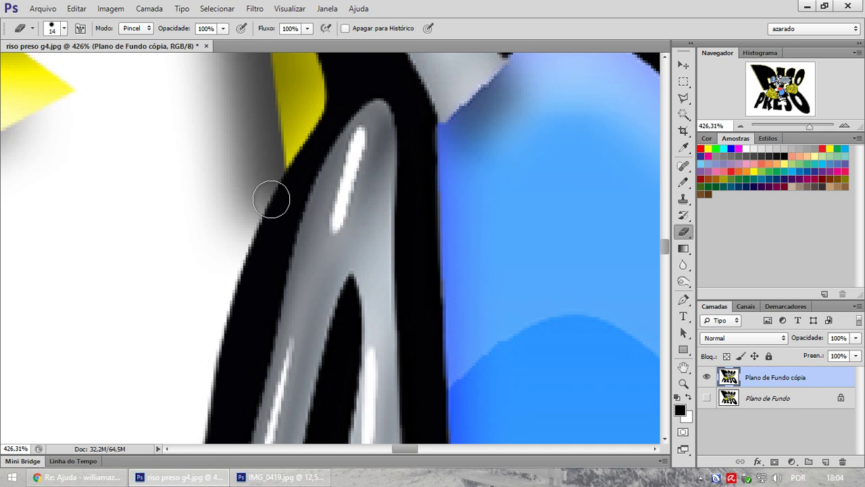
pyautogui.moveTo(259, 200)
pyautogui.mouseDown()
pyautogui.moveTo(357, 218)
pyautogui.moveTo(366, 206)
pyautogui.mouseUp()
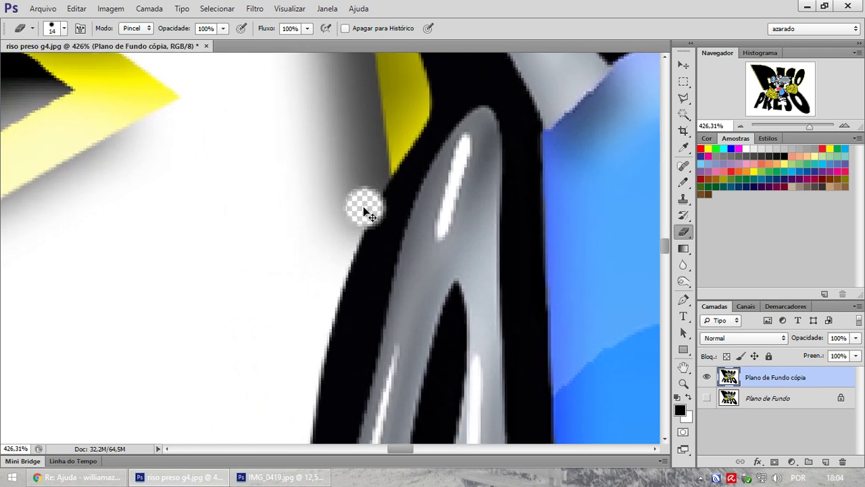
pyautogui.hotkey('ctrl', 'z')
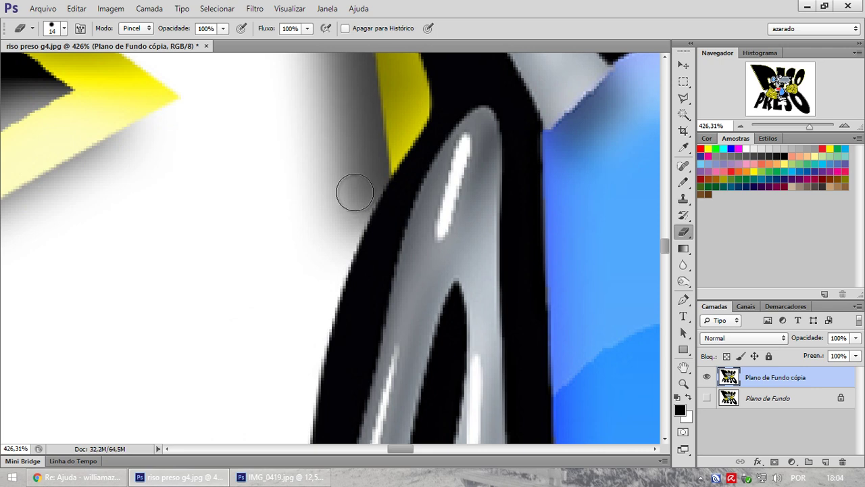
pyautogui.moveTo(407, 191)
pyautogui.mouseDown()
pyautogui.moveTo(454, 183)
pyautogui.moveTo(454, 197)
pyautogui.mouseUp()
# - Set the eraser to 8 px and erase the grey shadow strip along the arm's black outline to the corner
pyautogui.rightClick(437, 169)
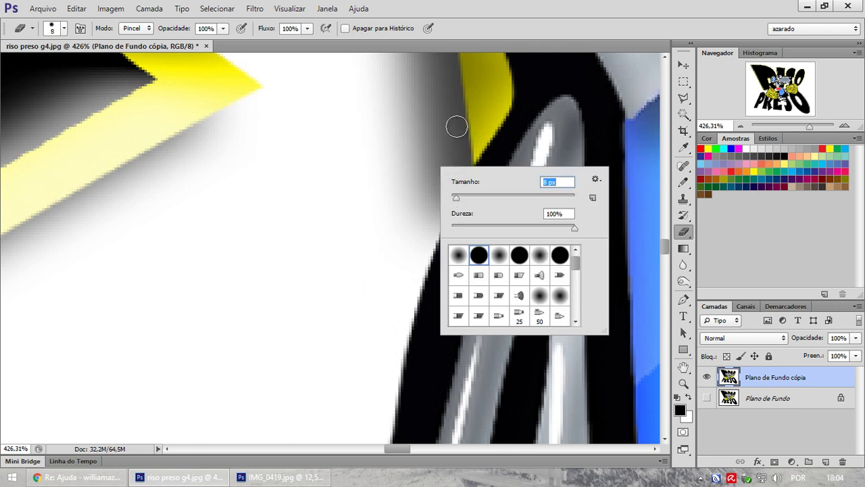
pyautogui.click(456, 126)
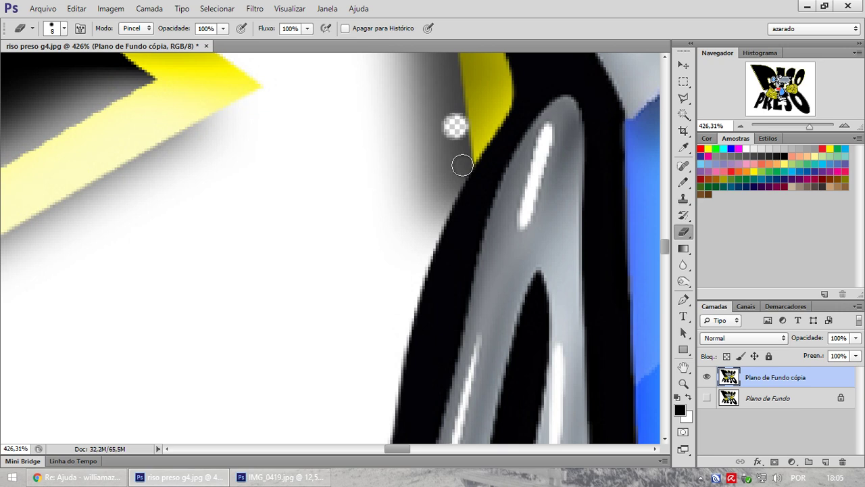
pyautogui.keyDown('shift'); pyautogui.click(463, 165); pyautogui.keyUp('shift')
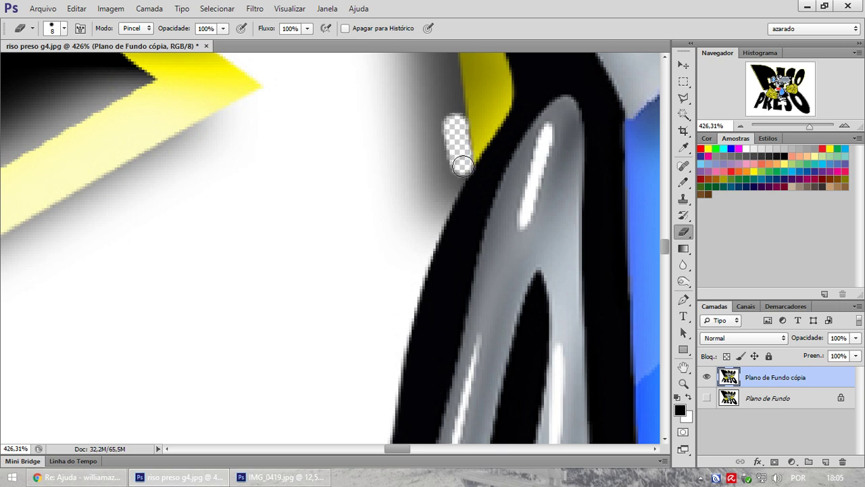
pyautogui.keyDown('shift'); pyautogui.click(425, 246); pyautogui.keyUp('shift')
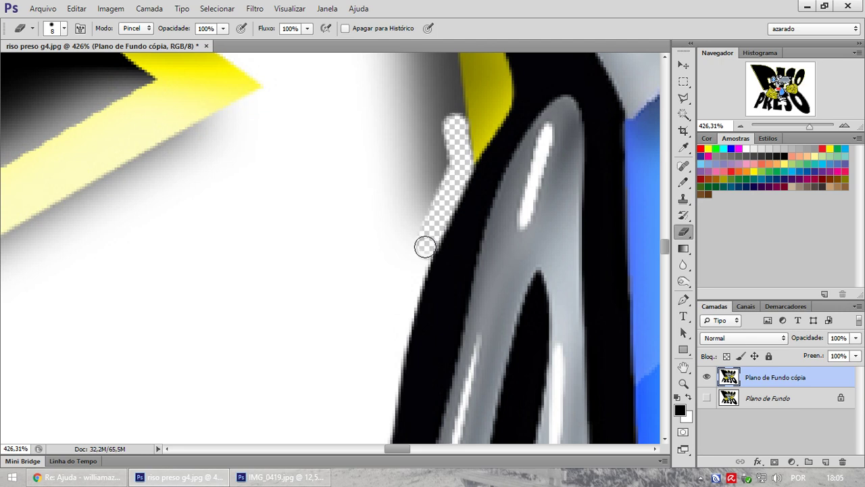
pyautogui.keyDown('shift'); pyautogui.click(400, 328); pyautogui.keyUp('shift')
pyautogui.keyDown('shift'); pyautogui.click(383, 409); pyautogui.keyUp('shift')
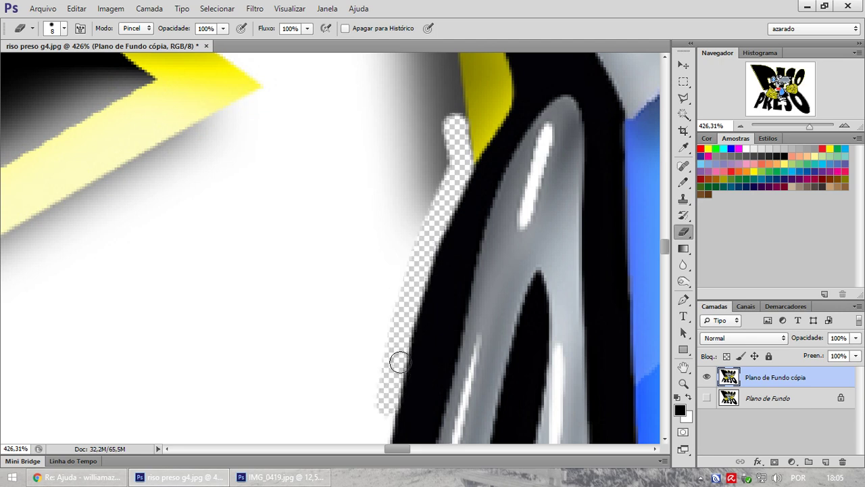
pyautogui.moveTo(409, 358); pyautogui.dragTo(458, 187)
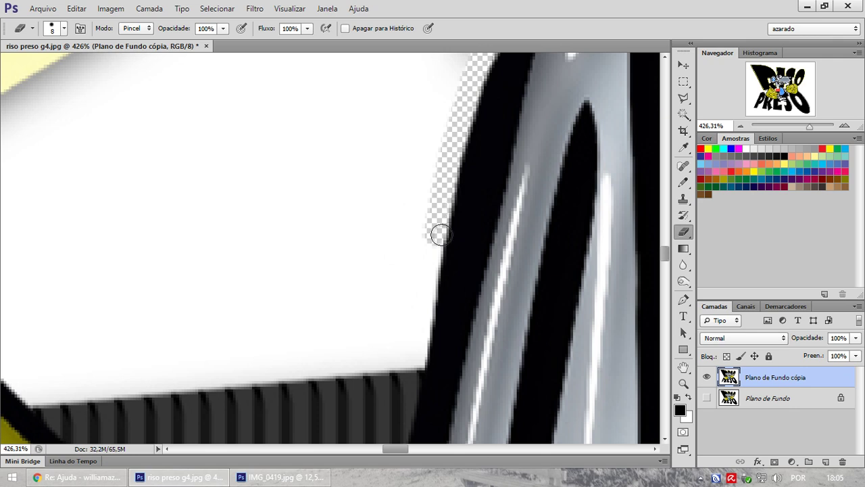
pyautogui.keyDown('shift'); pyautogui.click(426, 291); pyautogui.keyUp('shift')
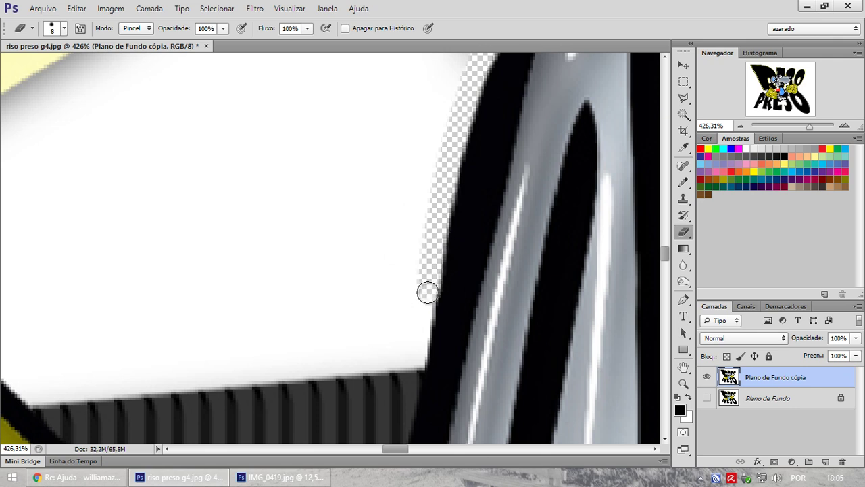
pyautogui.keyDown('shift'); pyautogui.click(414, 359); pyautogui.keyUp('shift')
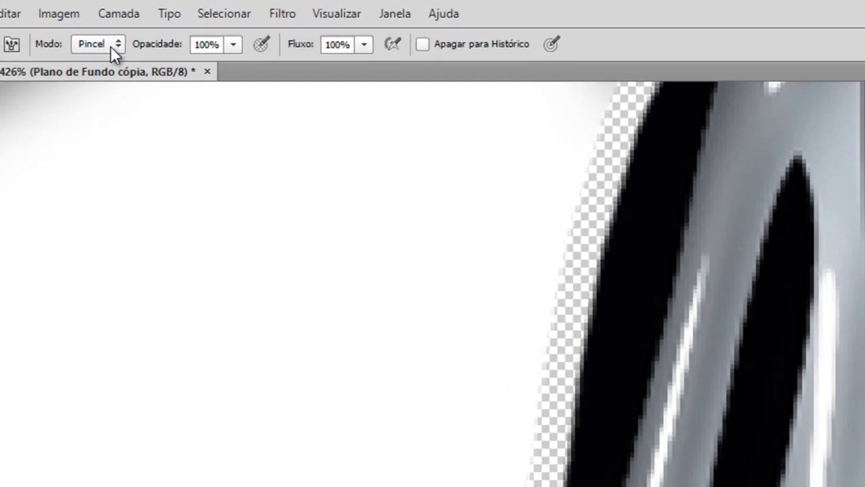
# - Keep the eraser in Pincel mode and erase the white pixels at the logo's lower corner
pyautogui.click(110, 46)
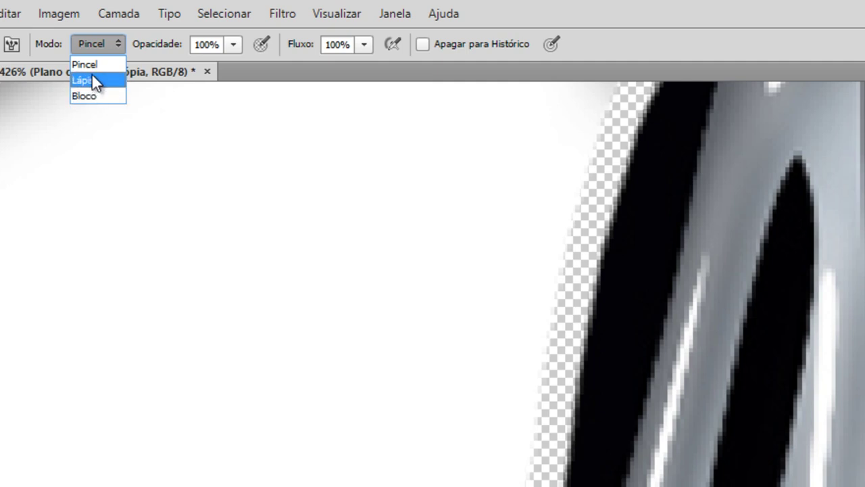
pyautogui.click(94, 64)
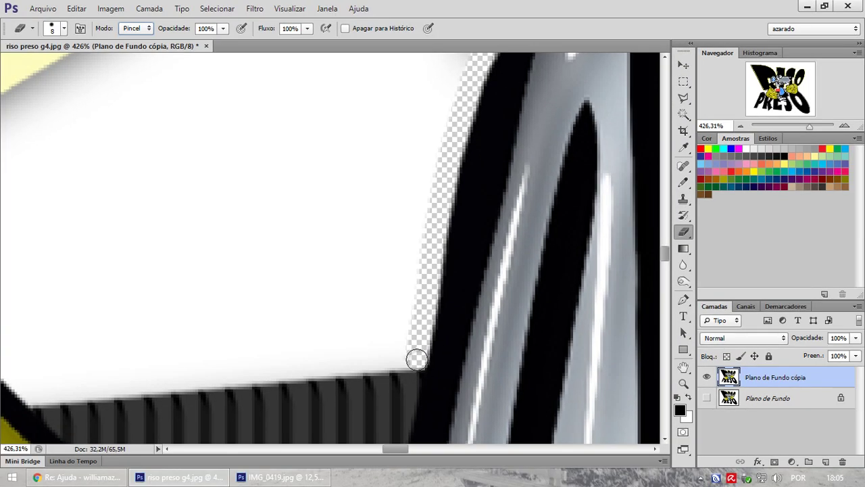
pyautogui.click(416, 359)
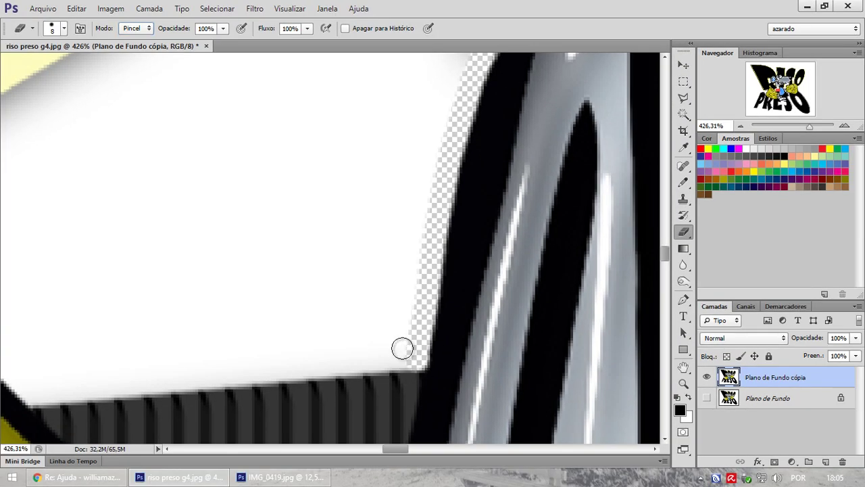
# - Erase straight bands of white along the bottom edge and the diagonal black edge
pyautogui.keyDown('shift'); pyautogui.click(31, 398); pyautogui.keyUp('shift')
pyautogui.moveTo(91, 388); pyautogui.dragTo(377, 380)
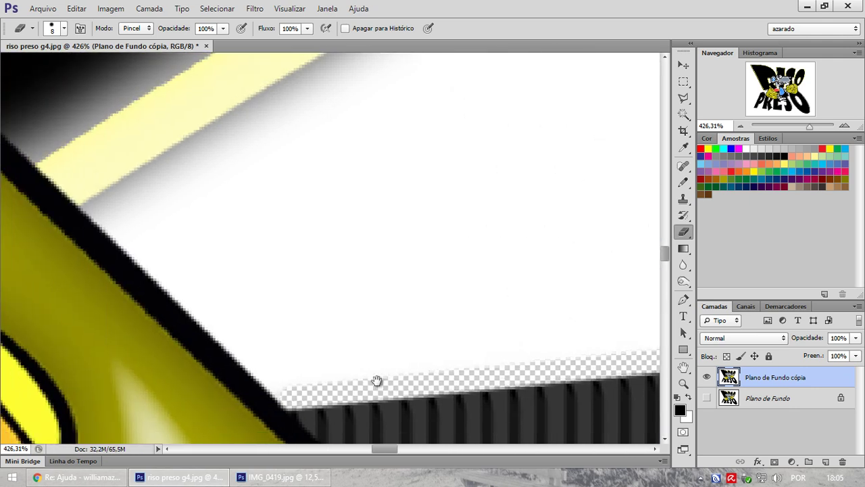
pyautogui.keyDown('shift'); pyautogui.click(93, 209); pyautogui.keyUp('shift')
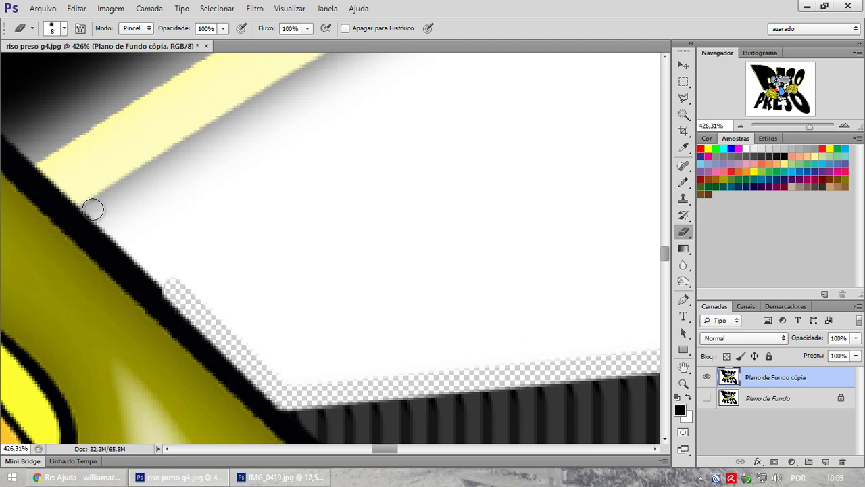
# - Erase a continuous band of white along the yellow edge up to its end
pyautogui.moveTo(233, 227); pyautogui.dragTo(247, 359)
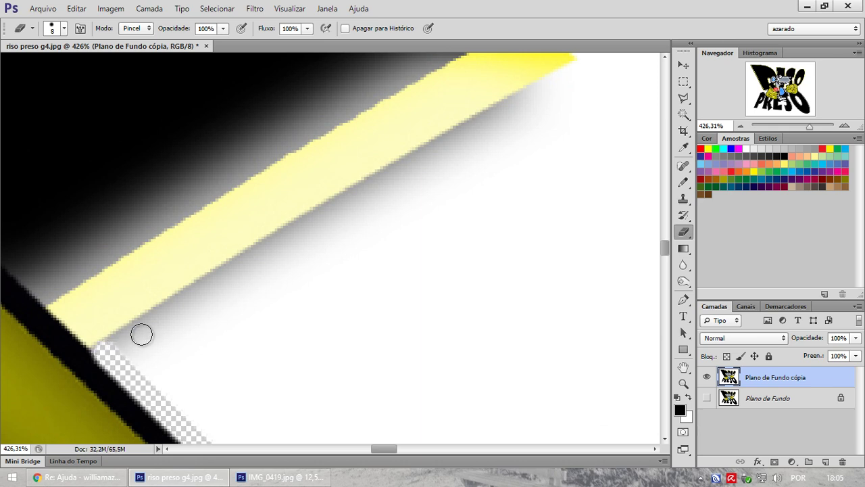
pyautogui.keyDown('shift'); pyautogui.click(200, 290); pyautogui.keyUp('shift')
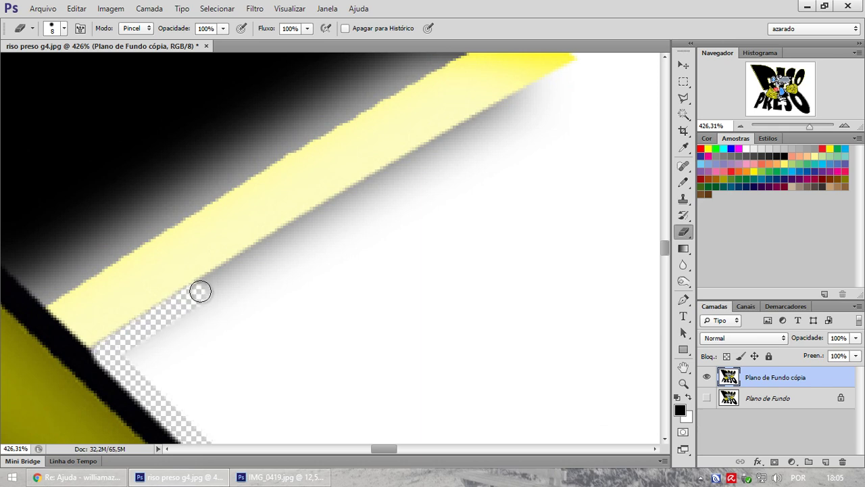
pyautogui.keyDown('shift'); pyautogui.click(283, 237); pyautogui.keyUp('shift')
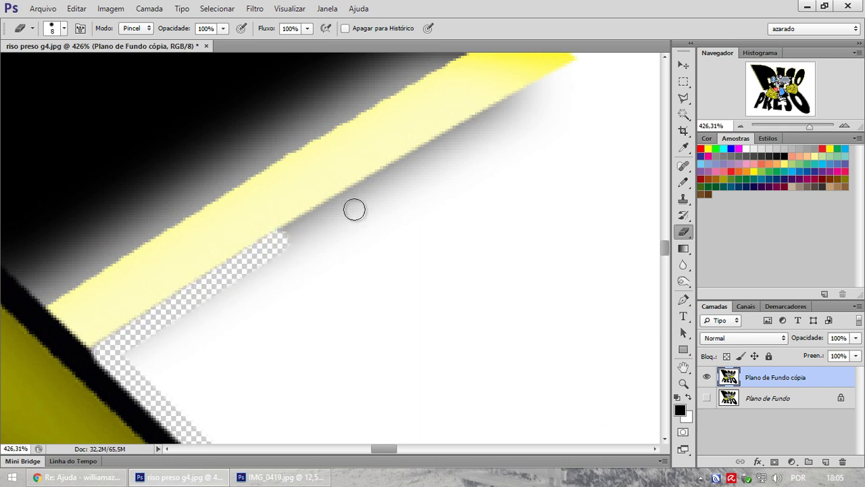
pyautogui.keyDown('shift'); pyautogui.click(391, 173); pyautogui.keyUp('shift')
pyautogui.keyDown('shift'); pyautogui.click(506, 105); pyautogui.keyUp('shift')
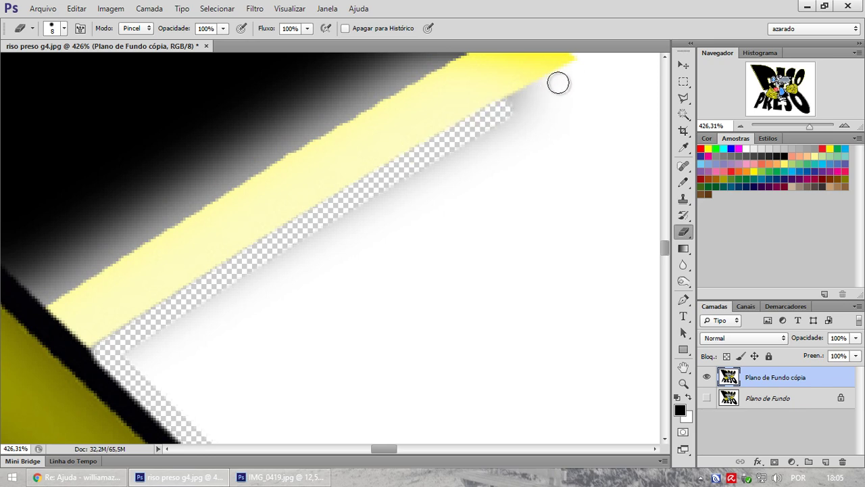
pyautogui.keyDown('shift'); pyautogui.click(578, 69); pyautogui.keyUp('shift')
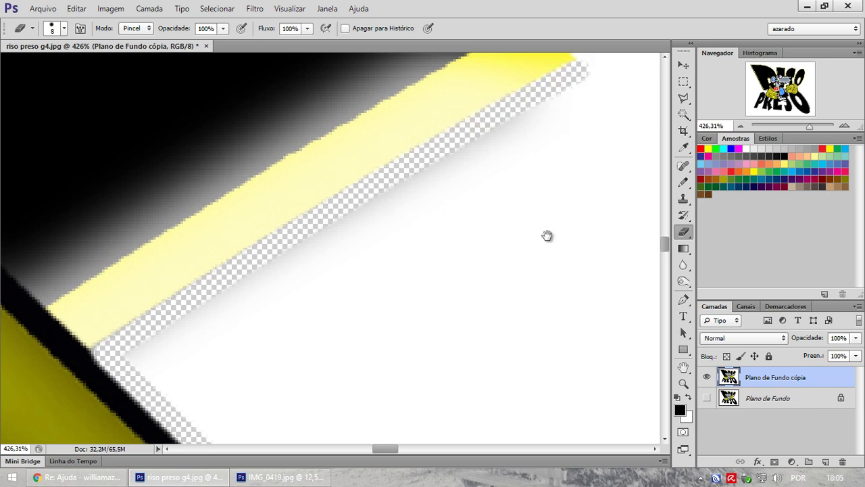
# - Erase the white at the yellow corner's tip and along the upper yellow edges
pyautogui.moveTo(547, 235); pyautogui.dragTo(513, 435)
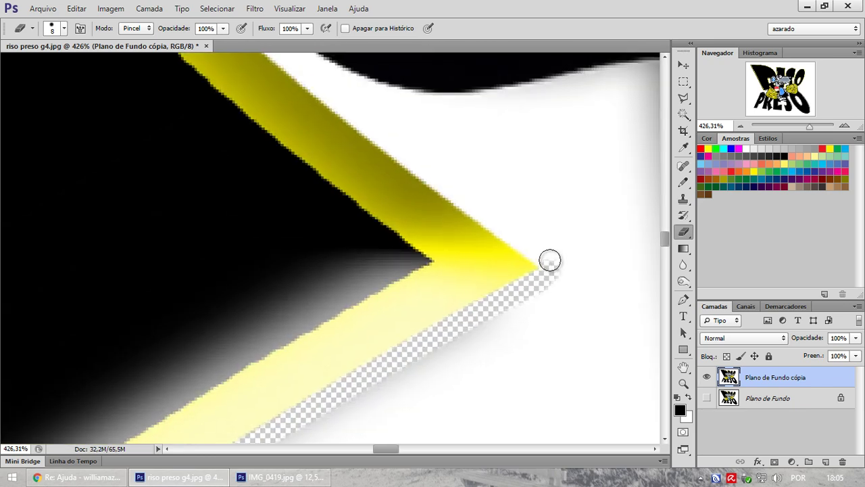
pyautogui.click(549, 259)
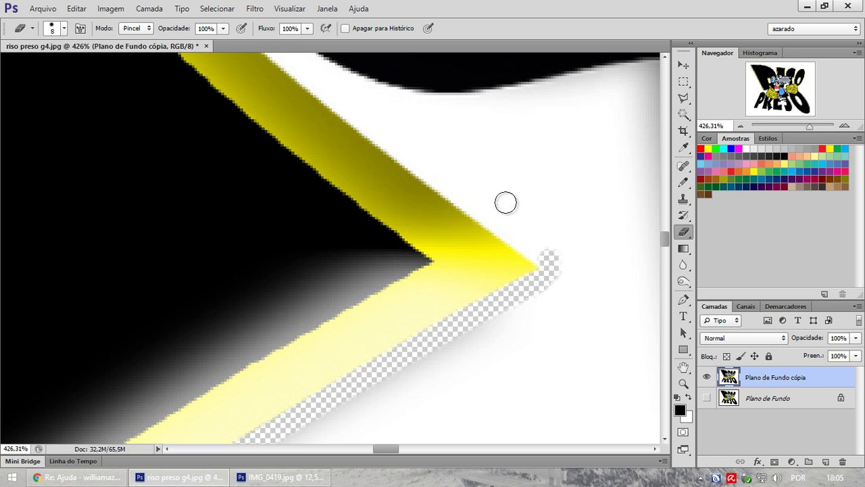
pyautogui.keyDown('shift'); pyautogui.click(443, 179); pyautogui.keyUp('shift')
pyautogui.keyDown('shift'); pyautogui.click(327, 94); pyautogui.keyUp('shift')
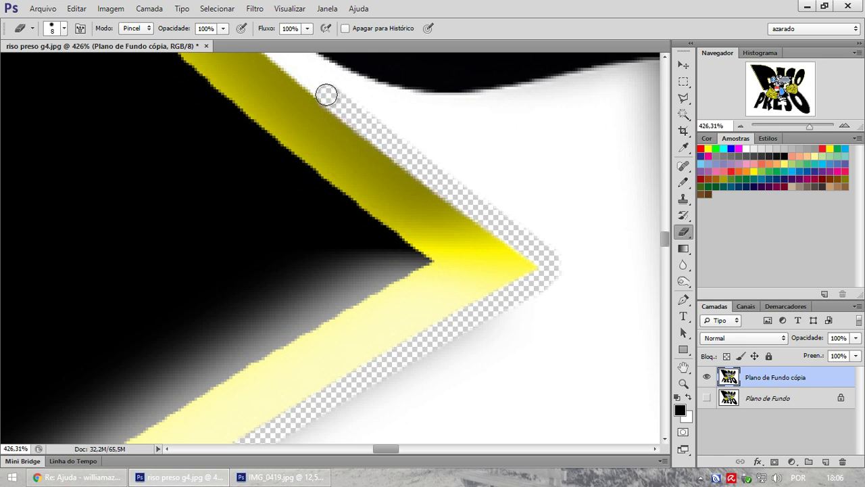
pyautogui.keyDown('shift'); pyautogui.click(583, 111); pyautogui.keyUp('shift')
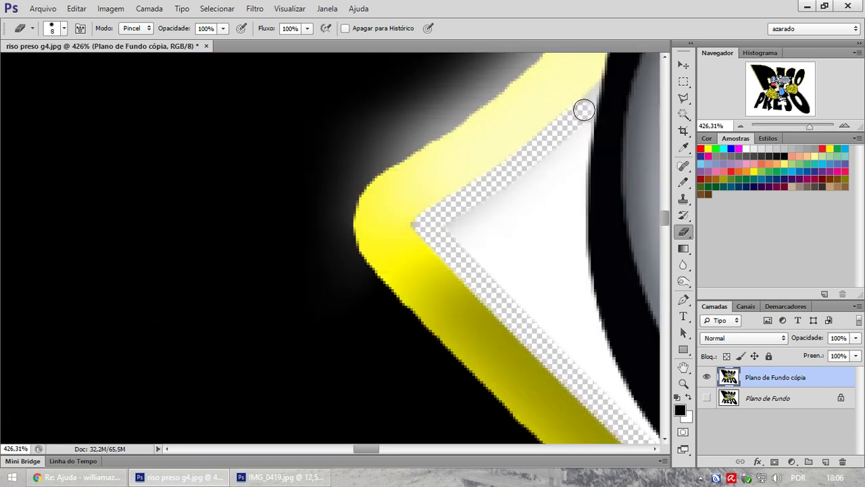
# - Shrink the eraser to 3 px and erase the white sliver beside the yellow edge
pyautogui.rightClick(583, 109)
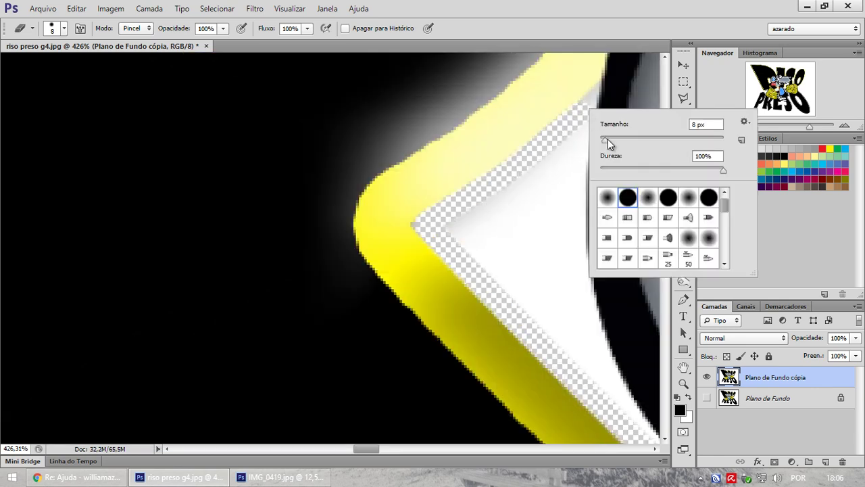
pyautogui.moveTo(608, 139); pyautogui.dragTo(605, 139)
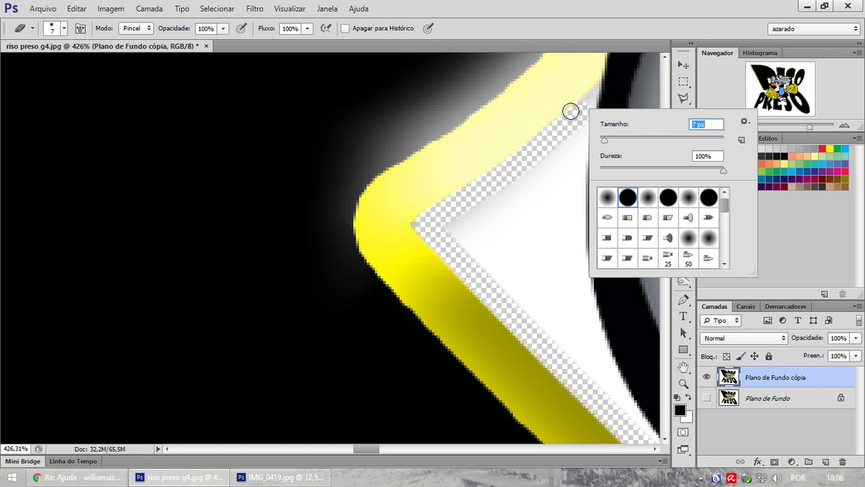
pyautogui.write('3')
pyautogui.press('Return')
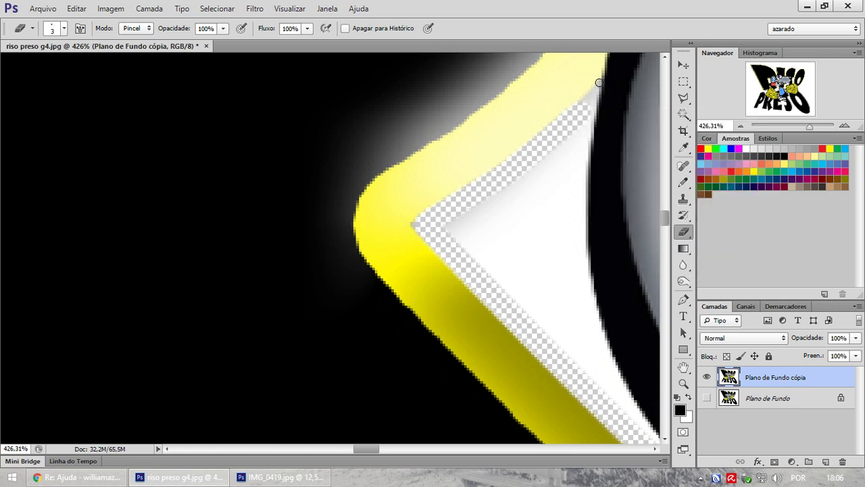
pyautogui.moveTo(599, 82); pyautogui.dragTo(588, 112)
# - With an 8 px eraser, clear the remaining white wedge, undoing the accidental notch in the black edge
pyautogui.rightClick(588, 111)
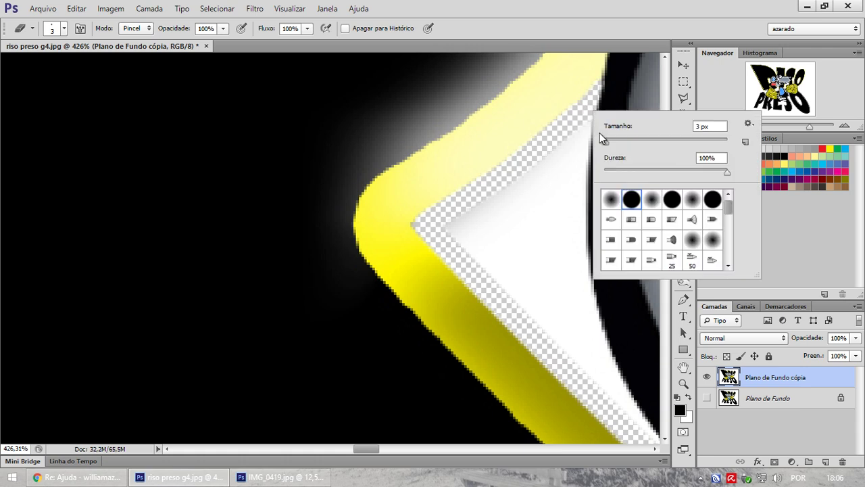
pyautogui.click(606, 141)
pyautogui.press('Up')
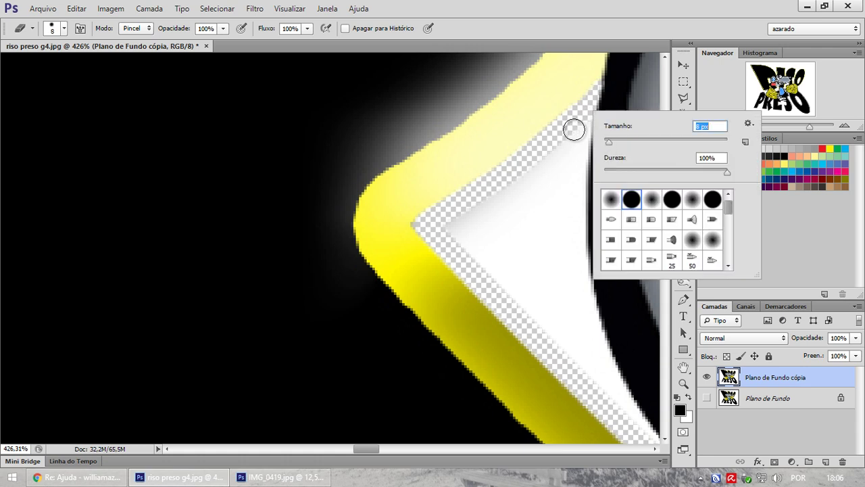
pyautogui.press('Return')
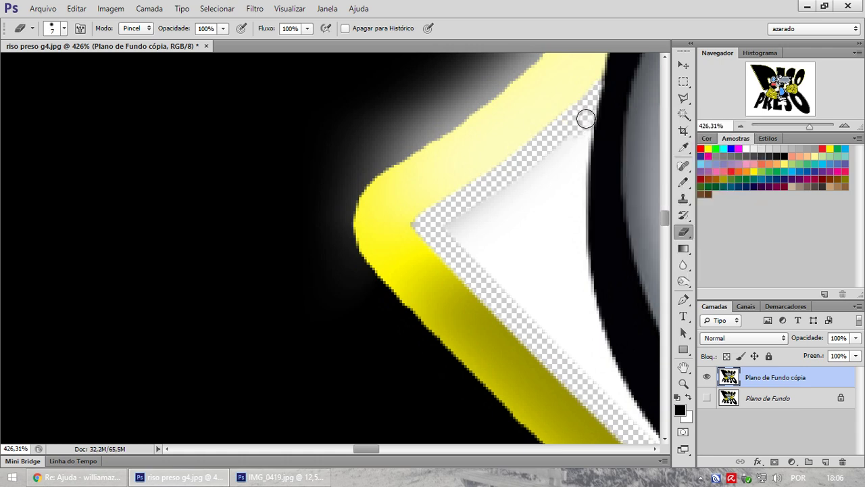
pyautogui.moveTo(581, 146)
pyautogui.mouseDown()
pyautogui.moveTo(579, 273)
pyautogui.moveTo(595, 347)
pyautogui.moveTo(624, 408)
pyautogui.moveTo(587, 359)
pyautogui.moveTo(568, 252)
pyautogui.moveTo(569, 141)
pyautogui.moveTo(451, 220)
pyautogui.moveTo(522, 285)
pyautogui.moveTo(585, 367)
pyautogui.moveTo(459, 236)
pyautogui.moveTo(508, 188)
pyautogui.moveTo(556, 187)
pyautogui.moveTo(556, 306)
pyautogui.moveTo(487, 258)
pyautogui.moveTo(506, 204)
pyautogui.moveTo(548, 224)
pyautogui.moveTo(545, 270)
pyautogui.moveTo(516, 209)
pyautogui.moveTo(504, 251)
pyautogui.moveTo(521, 250)
pyautogui.moveTo(541, 202)
pyautogui.mouseUp()
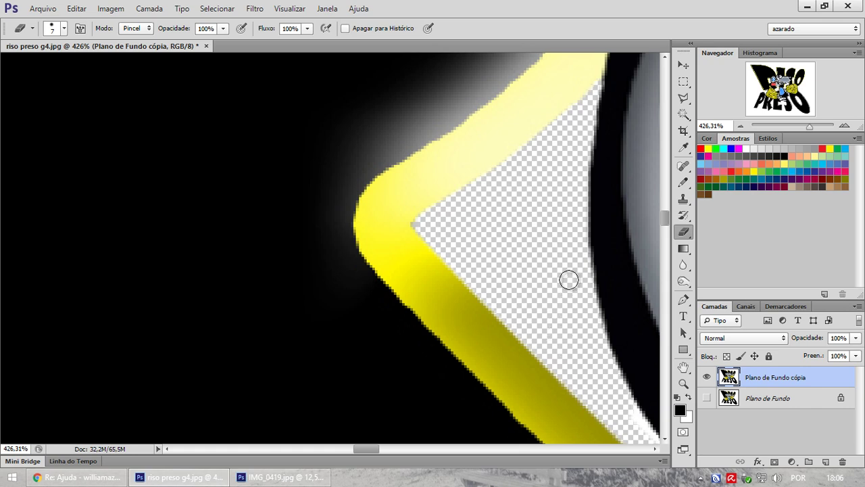
pyautogui.moveTo(570, 280)
pyautogui.mouseDown()
pyautogui.moveTo(610, 296)
pyautogui.moveTo(604, 343)
pyautogui.moveTo(590, 326)
pyautogui.mouseUp()
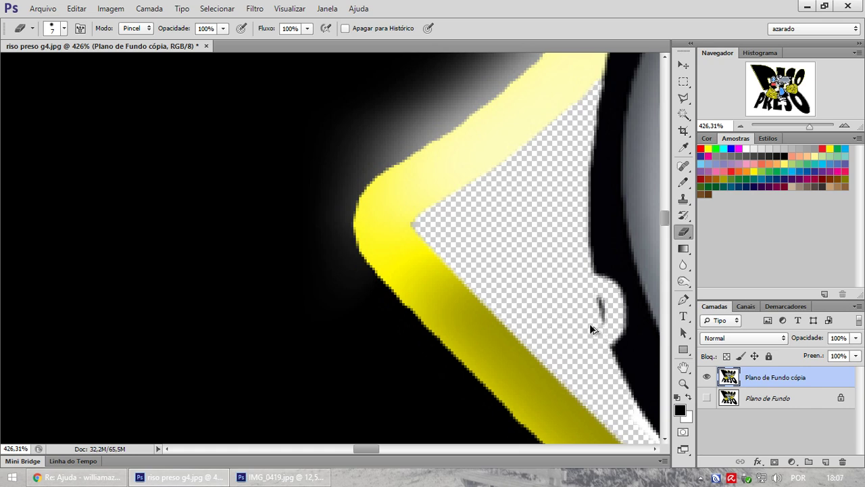
pyautogui.hotkey('ctrl', 'z')
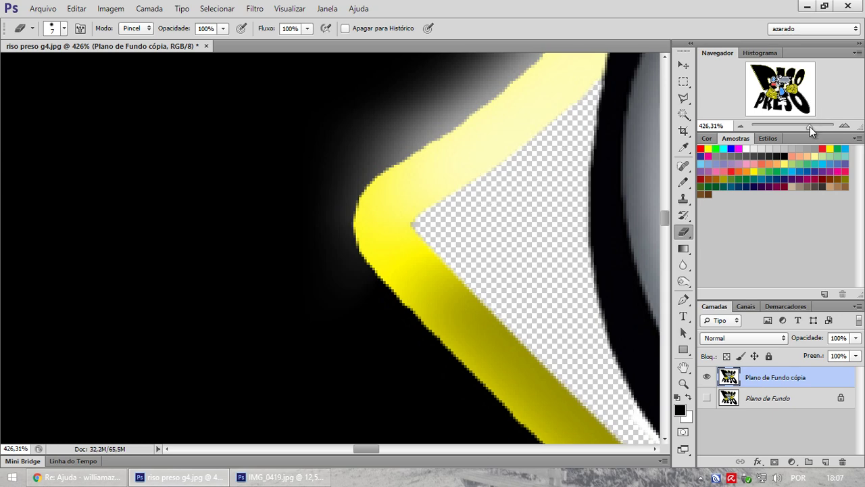
pyautogui.moveTo(810, 126); pyautogui.dragTo(792, 125)
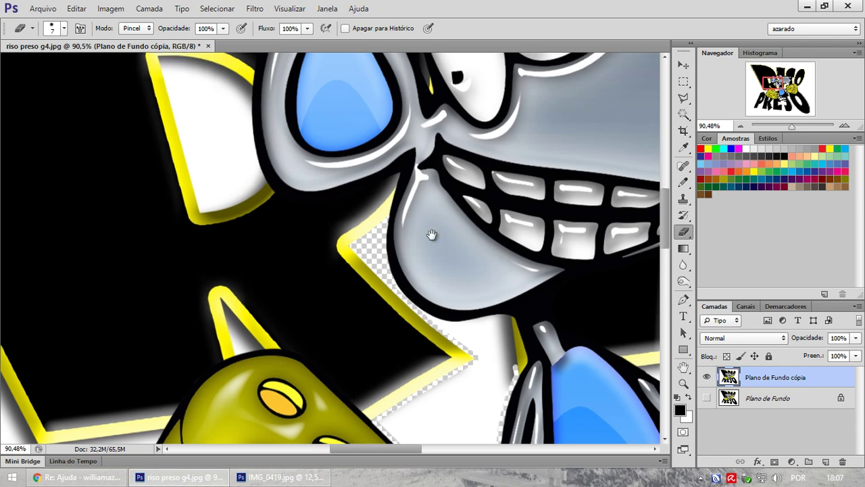
# - Enlarge the eraser to 16 px and start erasing the white strip along the yellow diagonal edge
pyautogui.moveTo(432, 235); pyautogui.dragTo(548, 254)
pyautogui.moveTo(189, 162); pyautogui.dragTo(355, 367)
pyautogui.moveTo(257, 115); pyautogui.dragTo(312, 195)
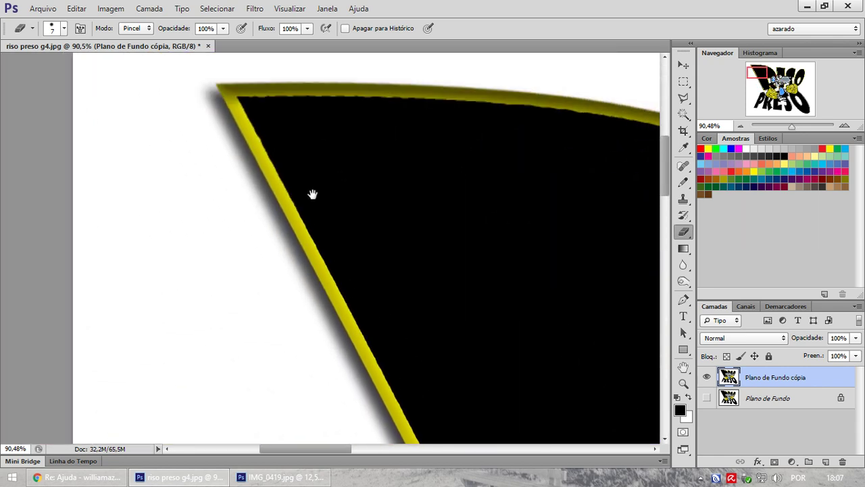
pyautogui.rightClick(250, 140)
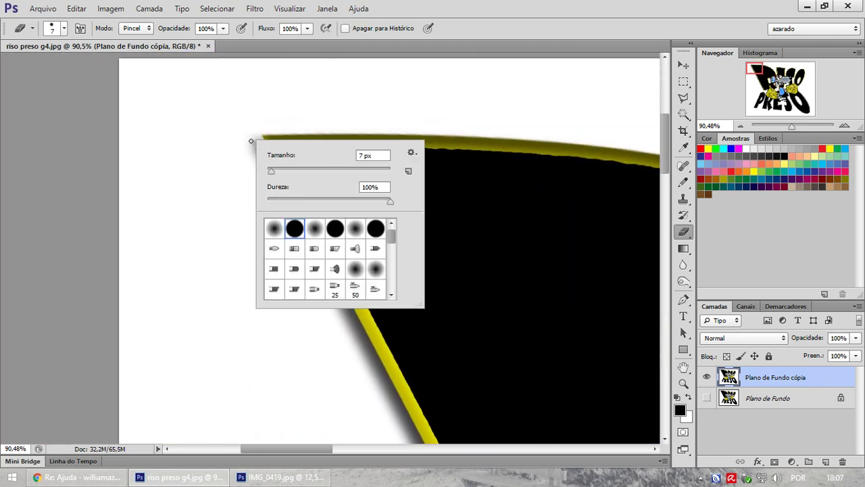
pyautogui.click(275, 171)
pyautogui.click(243, 137)
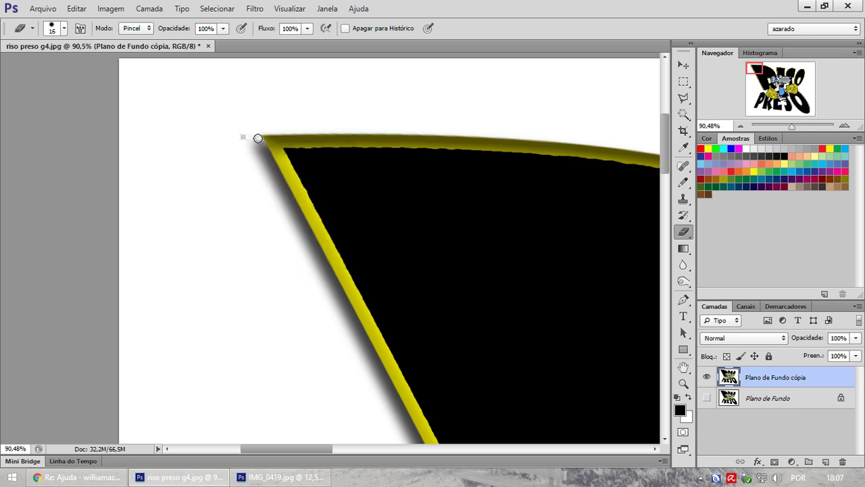
pyautogui.keyDown('shift'); pyautogui.click(408, 421); pyautogui.keyUp('shift')
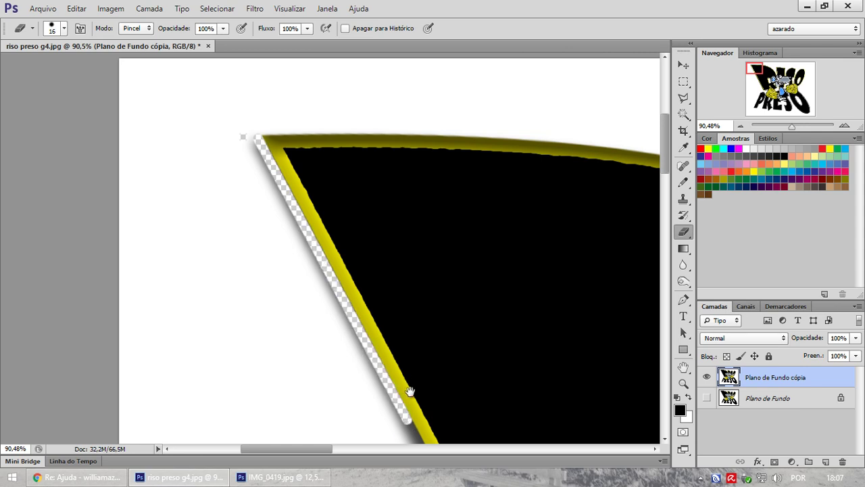
# - Continue erasing the white fringe down the yellow outline to its corner, then fit the image on screen
pyautogui.moveTo(410, 391); pyautogui.dragTo(368, 142)
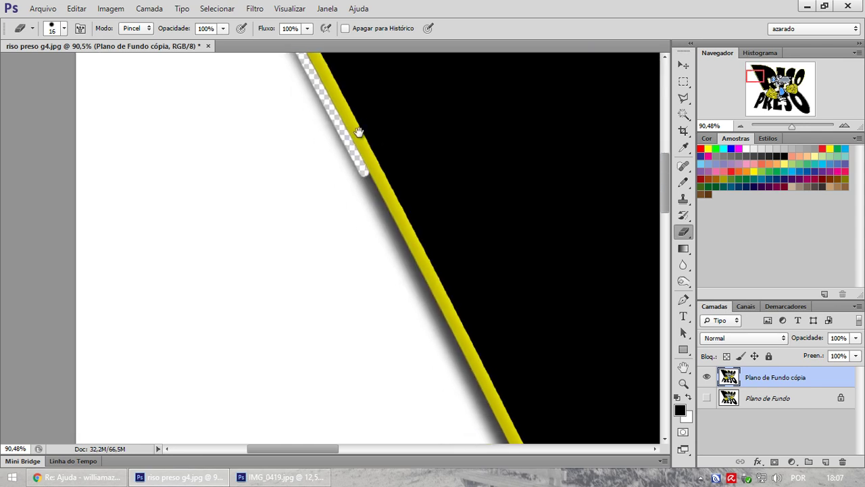
pyautogui.keyDown('shift'); pyautogui.click(486, 408); pyautogui.keyUp('shift')
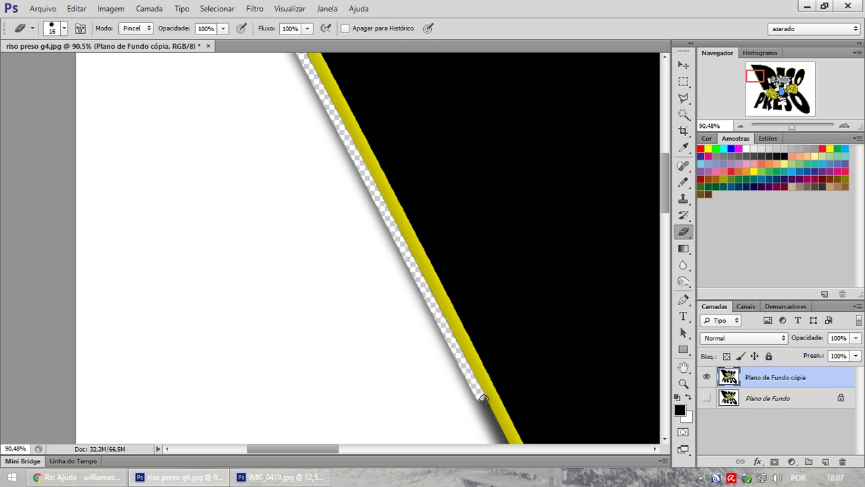
pyautogui.moveTo(485, 310); pyautogui.dragTo(420, 151)
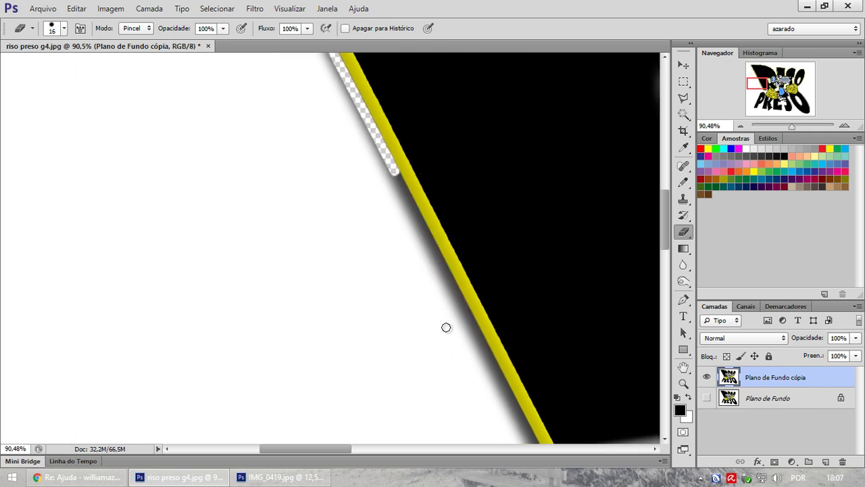
pyautogui.keyDown('shift'); pyautogui.click(501, 379); pyautogui.keyUp('shift')
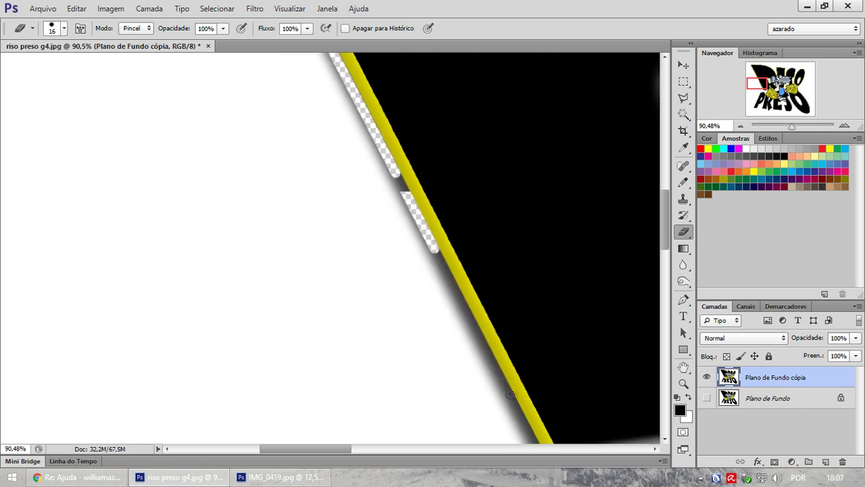
pyautogui.moveTo(555, 404); pyautogui.dragTo(469, 169)
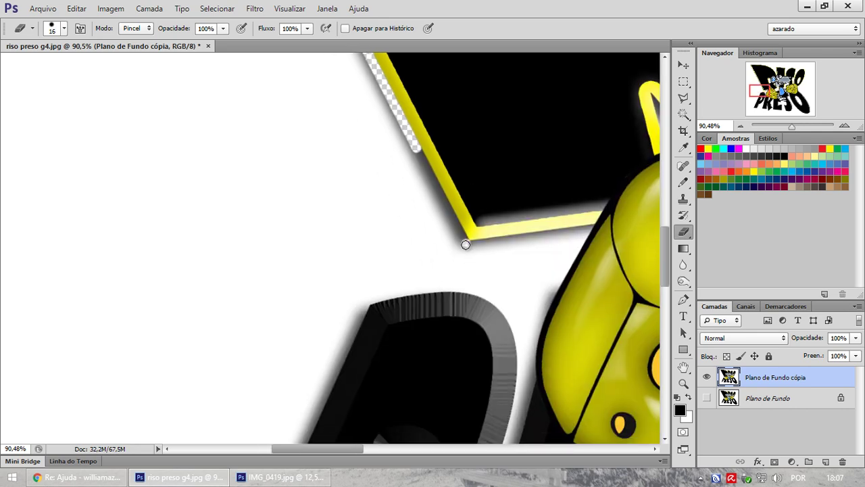
pyautogui.keyDown('shift'); pyautogui.click(466, 241); pyautogui.keyUp('shift')
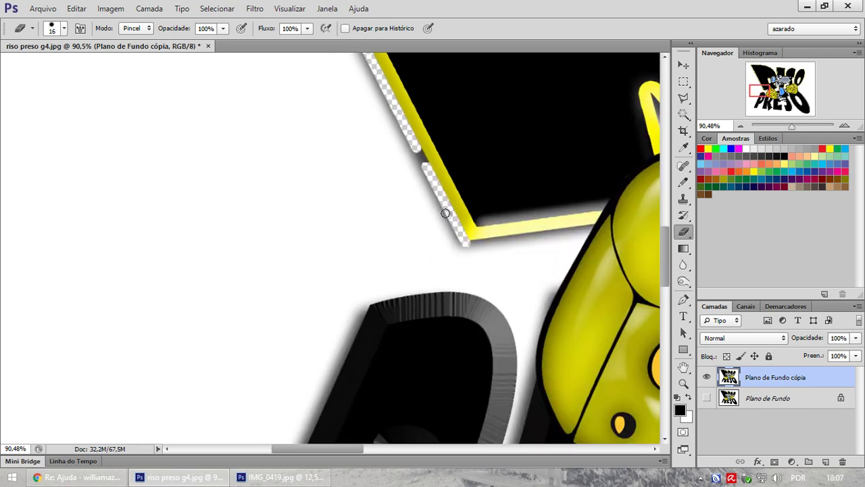
pyautogui.hotkey('ctrl', '0')
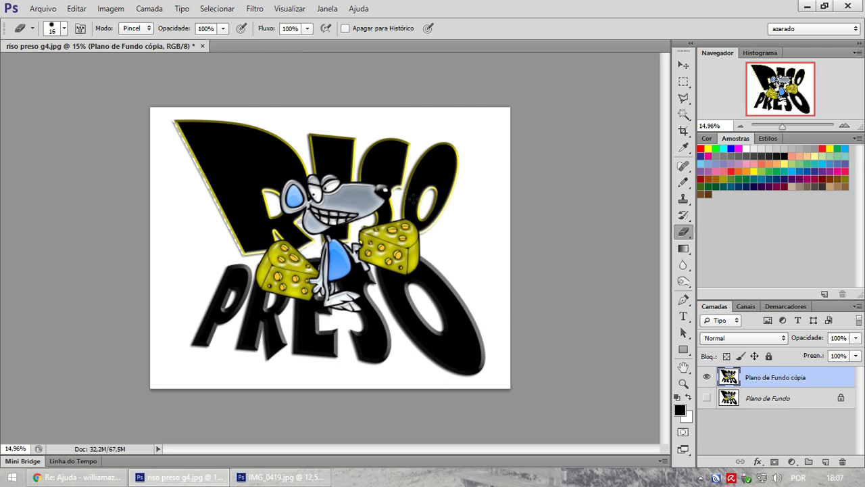
pyautogui.moveTo(778, 125); pyautogui.dragTo(787, 127)
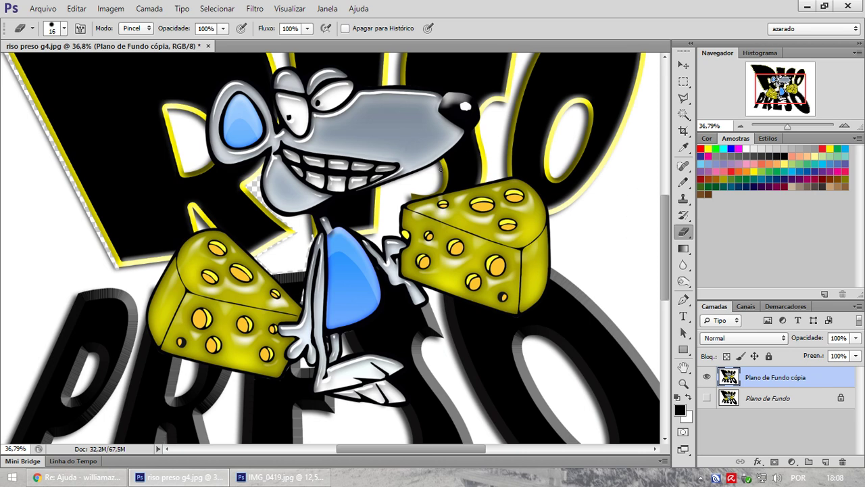
pyautogui.moveTo(791, 126); pyautogui.dragTo(784, 126)
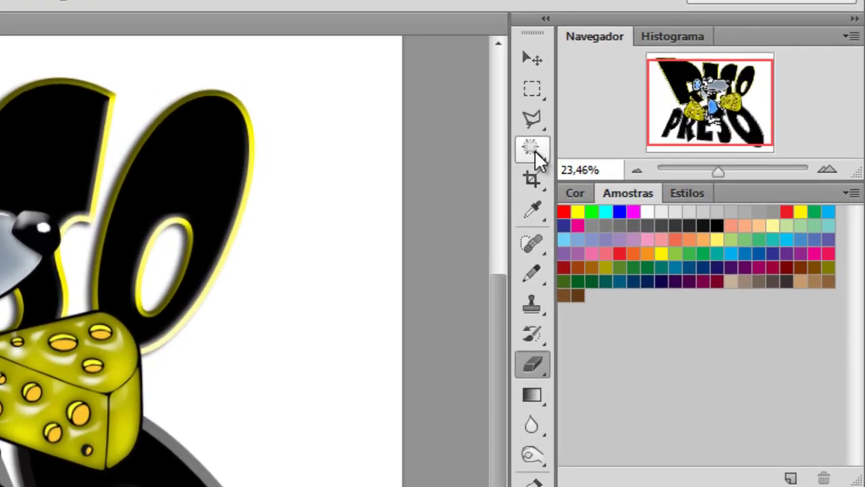
# - Switch to the Magic Wand at tolerance 32 and select the white area above the logo
pyautogui.rightClick(684, 115)
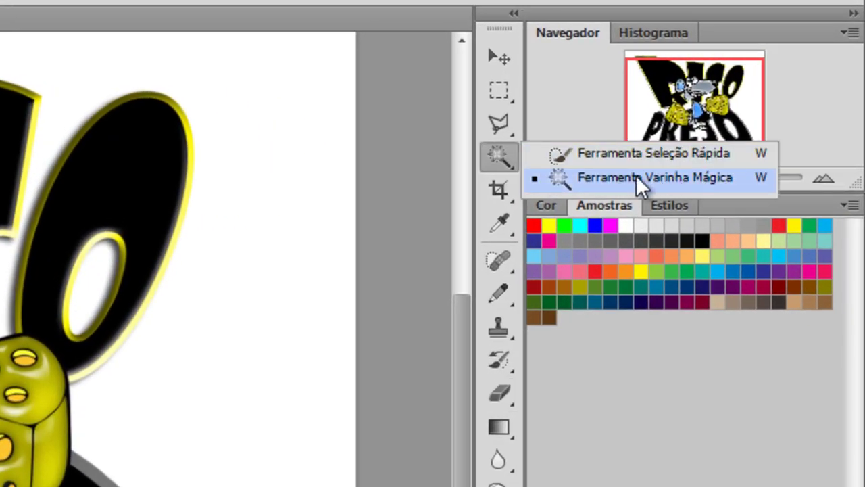
pyautogui.click(680, 177)
pyautogui.rightClick(497, 154)
pyautogui.click(564, 178)
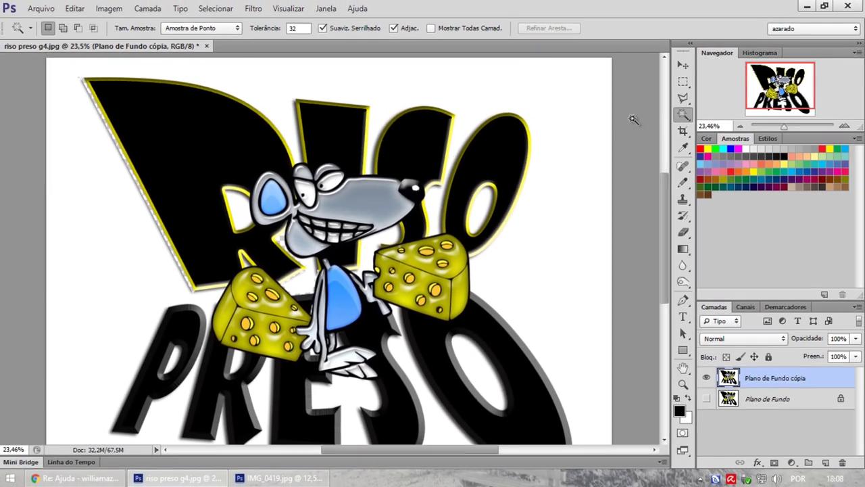
pyautogui.scroll(3, 459, 110)
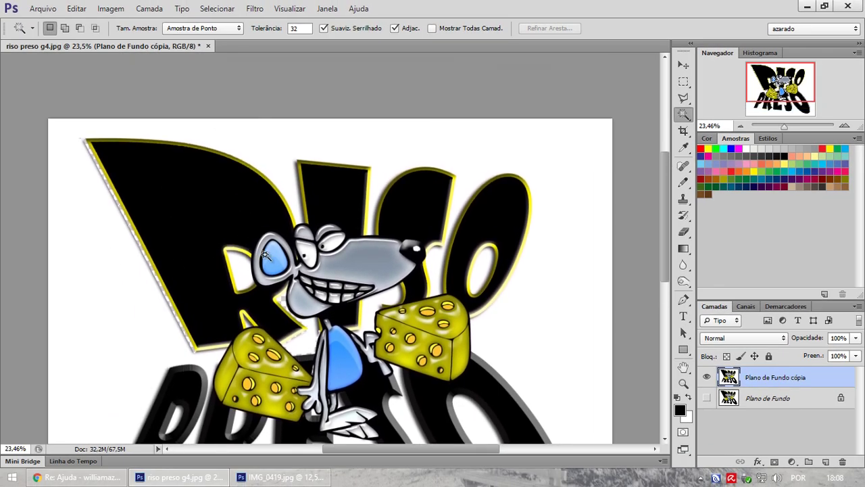
pyautogui.scroll(-1, 507, 186)
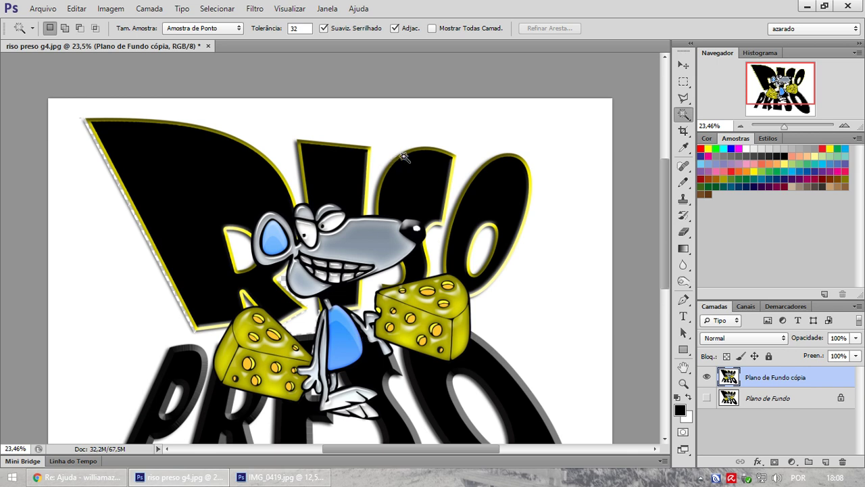
pyautogui.scroll(-1, 403, 156)
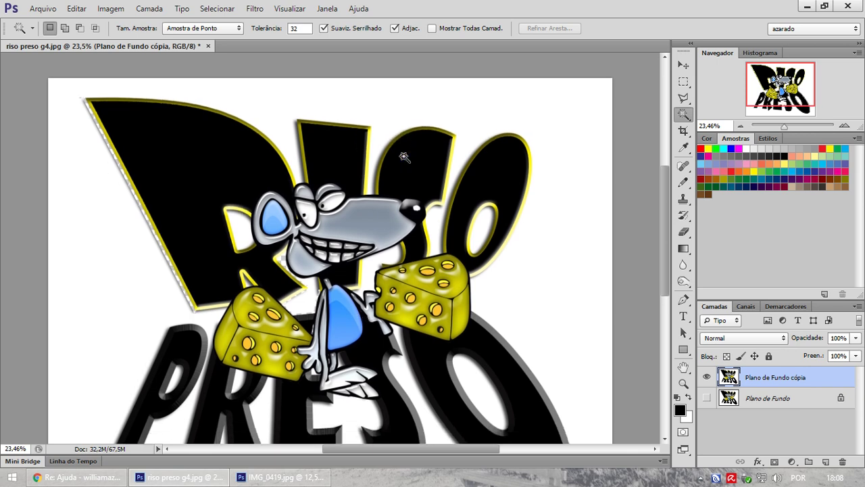
pyautogui.click(432, 103)
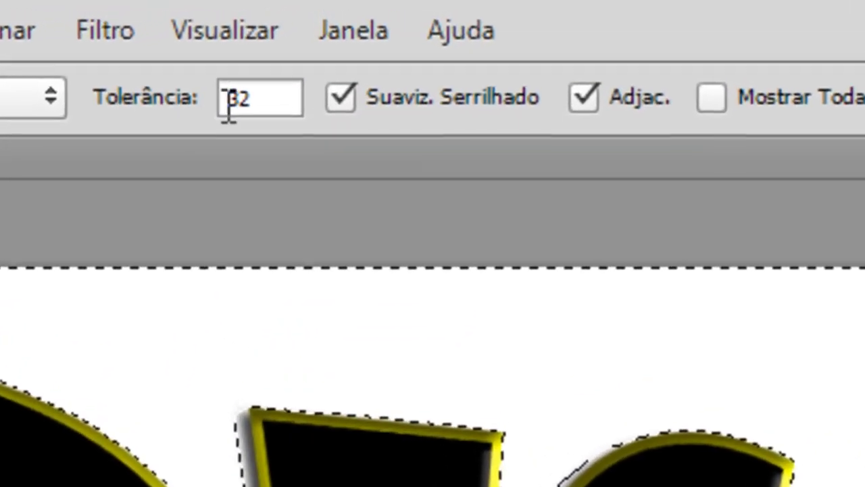
pyautogui.click(278, 54)
pyautogui.scroll(5, 280, 158)
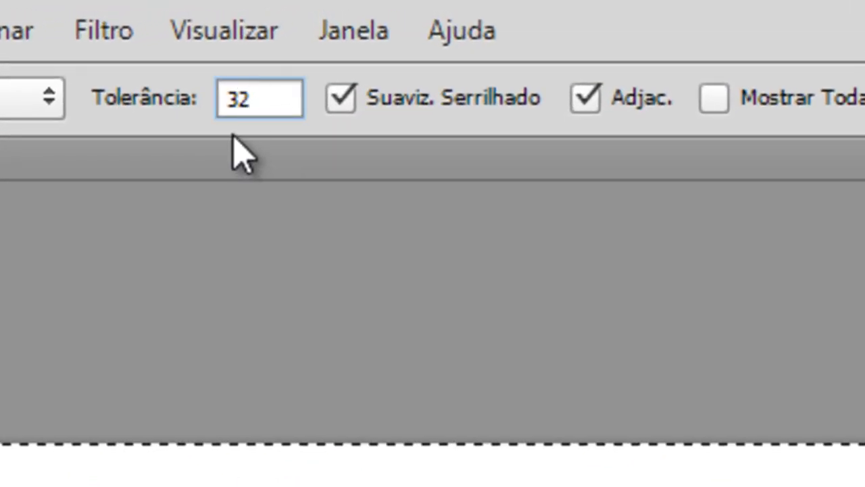
pyautogui.scroll(9, 241, 100)
pyautogui.scroll(9, 248, 100)
pyautogui.scroll(4, 248, 100)
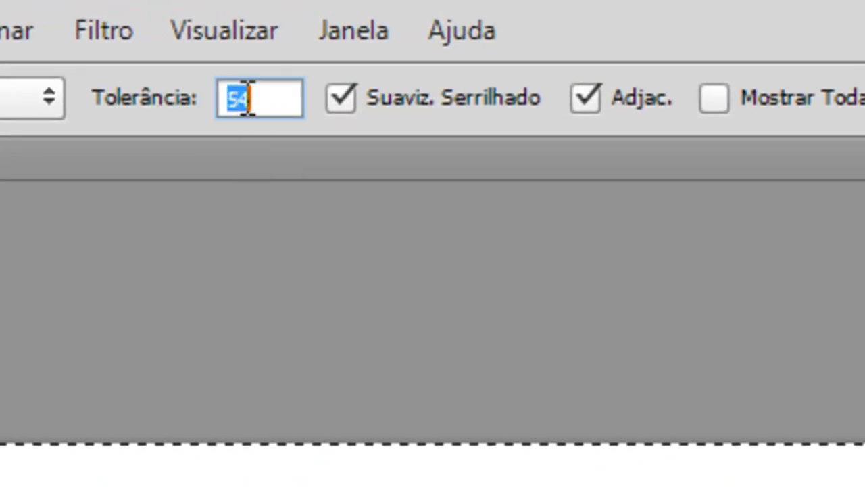
pyautogui.scroll(4, 248, 100)
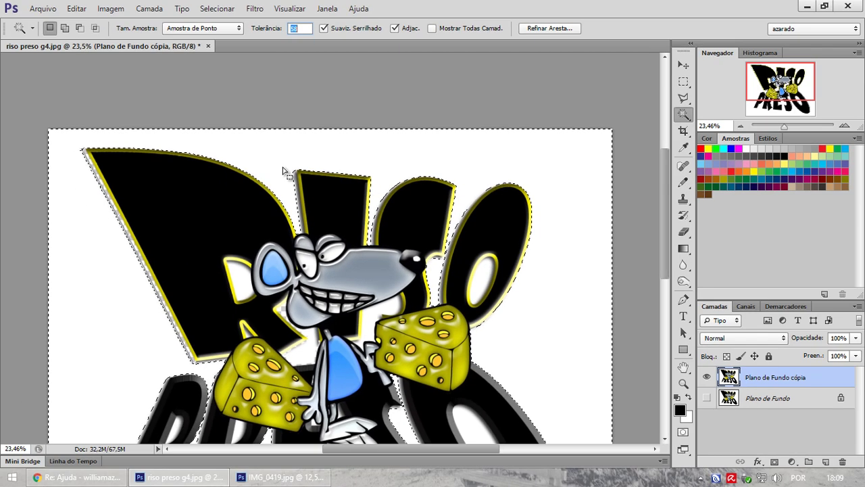
pyautogui.press('BackSpace')
pyautogui.write('32')
pyautogui.press('Return')
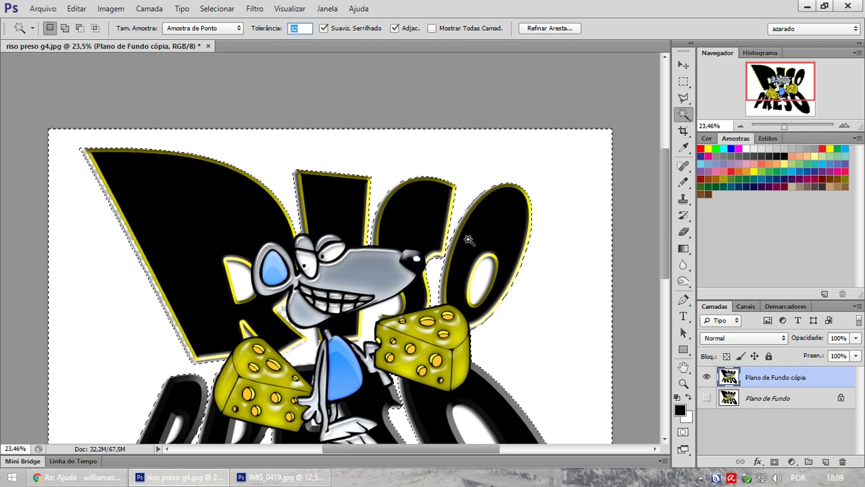
# - Delete the white ear holes, the gap beside the right cheese, and the surrounding background
pyautogui.click(484, 292)
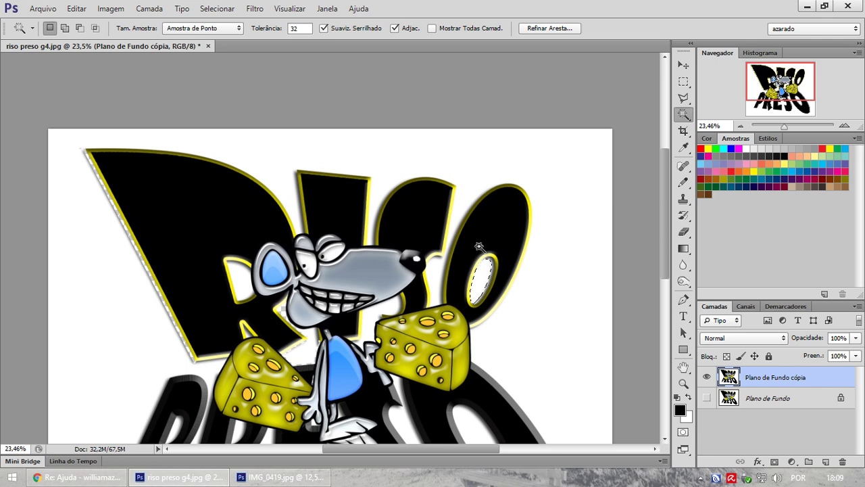
pyautogui.press('Delete')
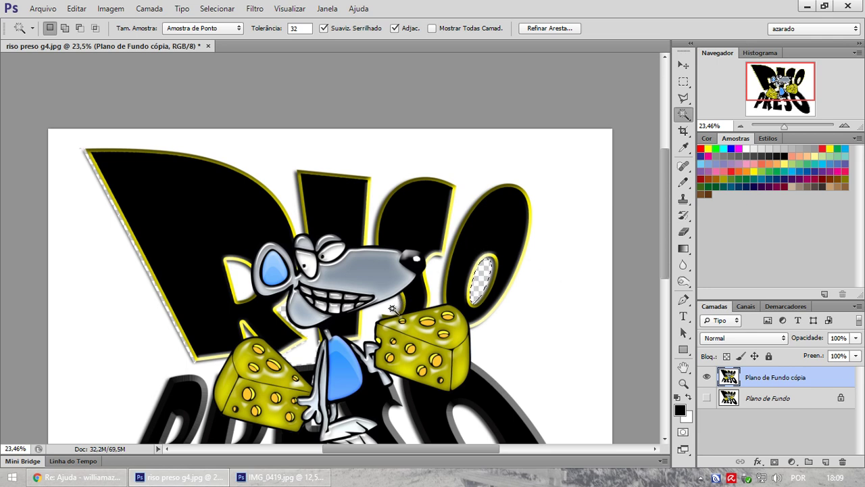
pyautogui.click(391, 308)
pyautogui.press('Delete')
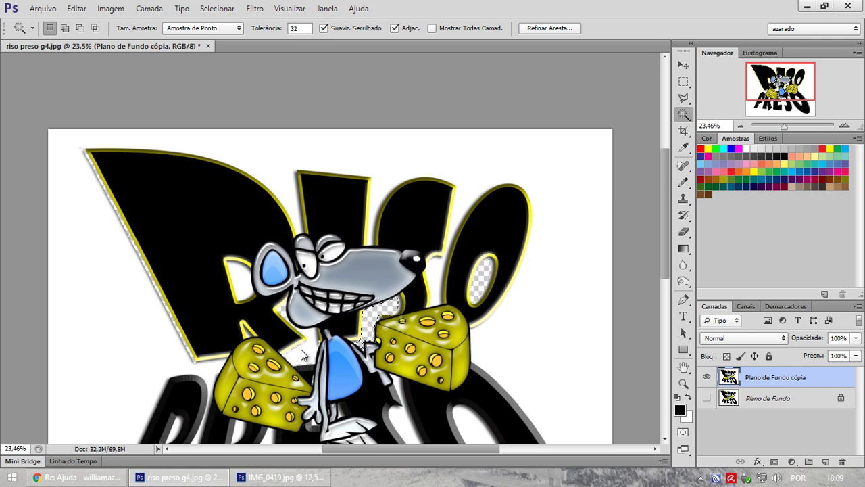
pyautogui.press('Delete')
pyautogui.click(243, 284)
pyautogui.press('Delete')
pyautogui.click(281, 151)
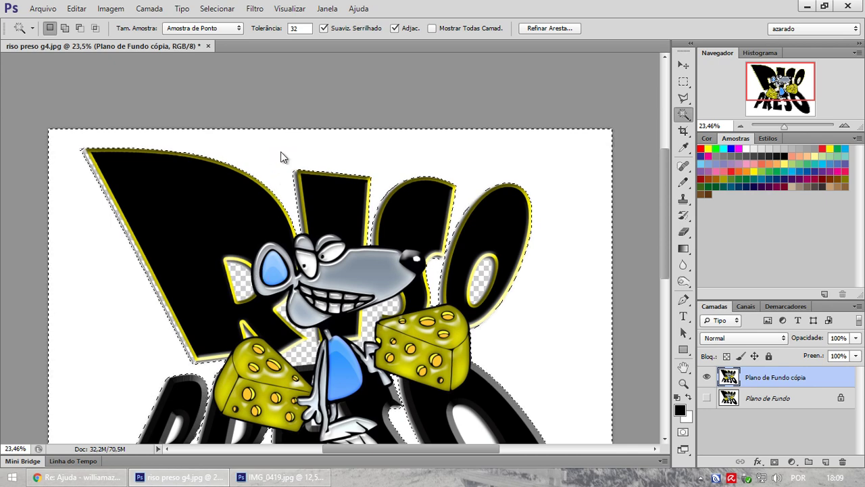
pyautogui.press('Delete')
# - Delete the white counters inside the O and R, and select the hole inside the P
pyautogui.scroll(-3, 446, 171)
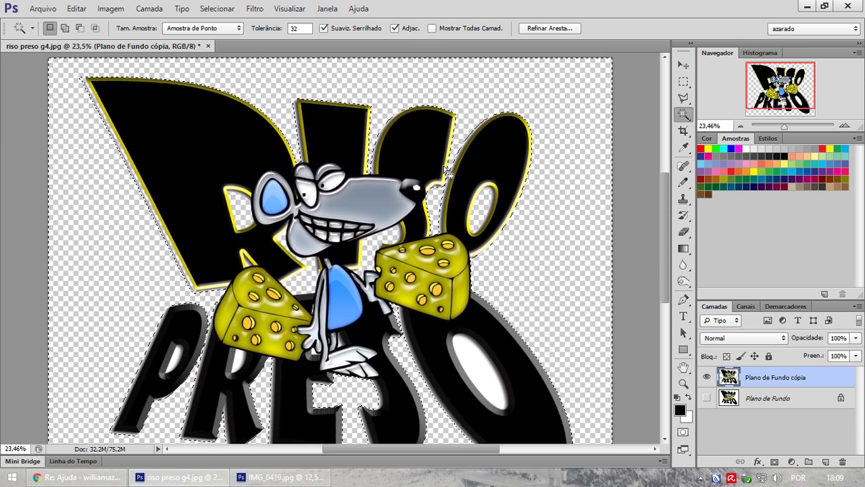
pyautogui.scroll(-2, 446, 172)
pyautogui.scroll(-1, 448, 175)
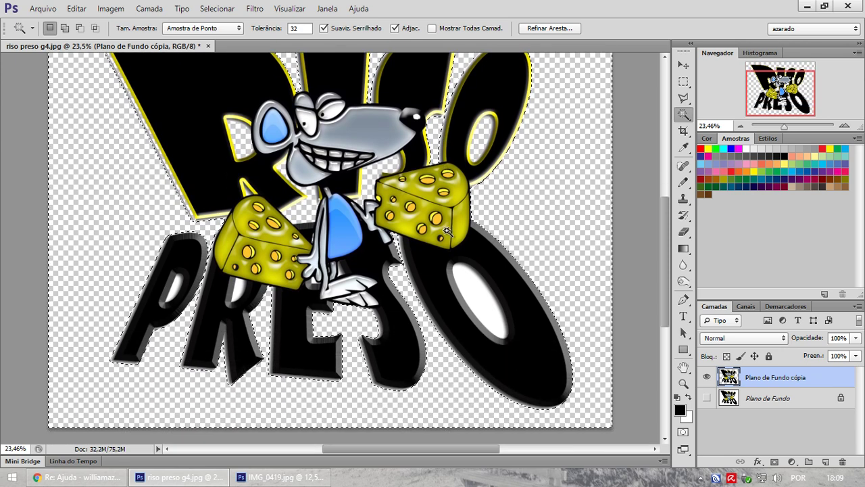
pyautogui.click(484, 299)
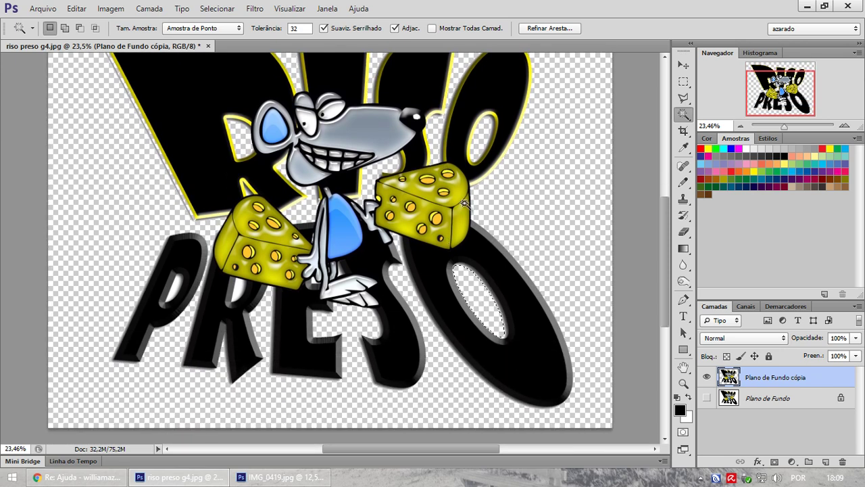
pyautogui.press('Delete')
pyautogui.hotkey('ctrl', 'd')
pyautogui.click(237, 294)
pyautogui.press('Delete')
pyautogui.click(174, 290)
pyautogui.scroll(2, 402, 178)
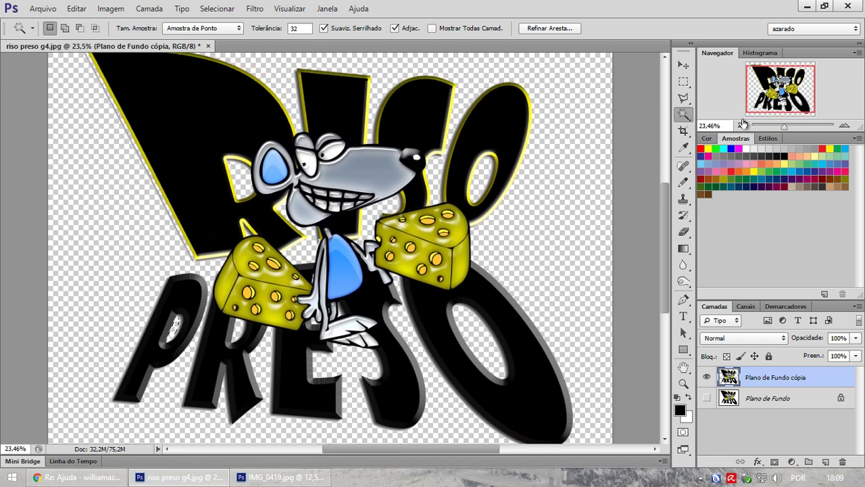
pyautogui.click(681, 84)
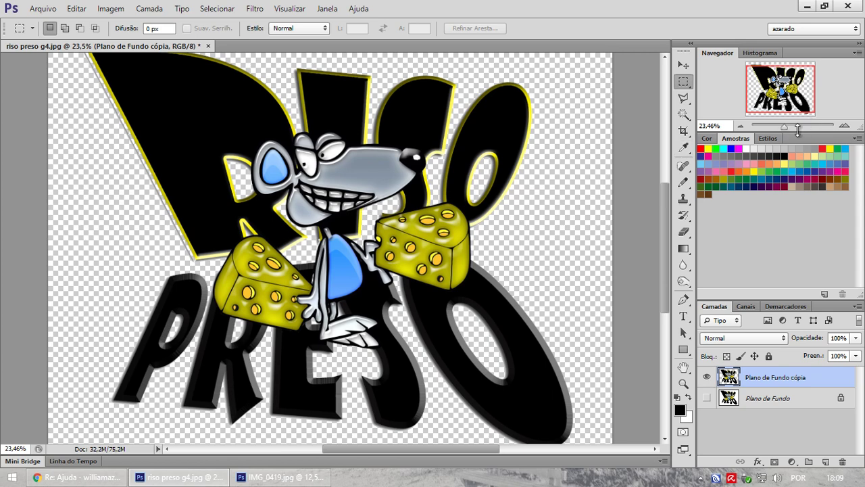
# - Erase leftover grey shading beside the shirt, under the teeth outline and near the cheese
pyautogui.moveTo(785, 128); pyautogui.dragTo(797, 128)
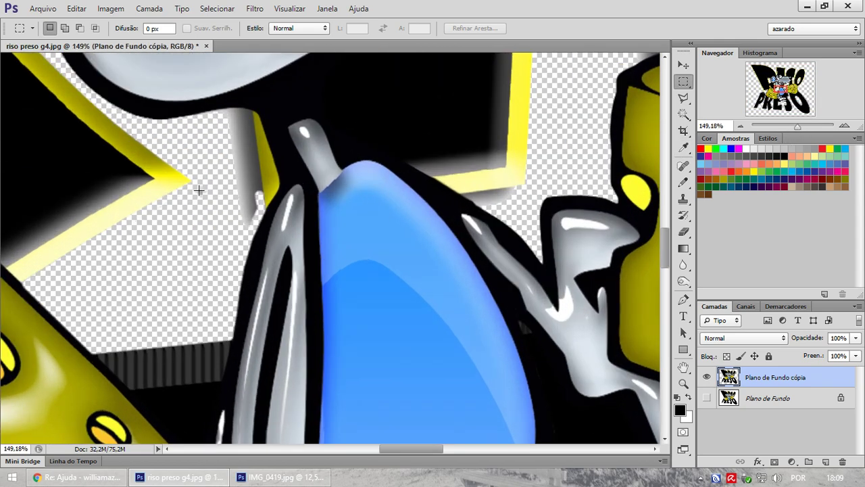
pyautogui.press('e')
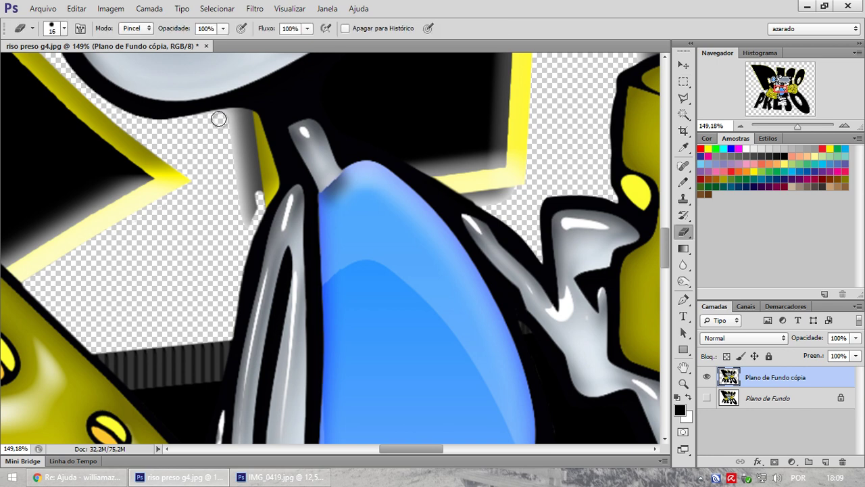
pyautogui.moveTo(216, 117)
pyautogui.mouseDown()
pyautogui.moveTo(240, 115)
pyautogui.moveTo(254, 203)
pyautogui.moveTo(244, 226)
pyautogui.moveTo(232, 123)
pyautogui.moveTo(257, 203)
pyautogui.mouseUp()
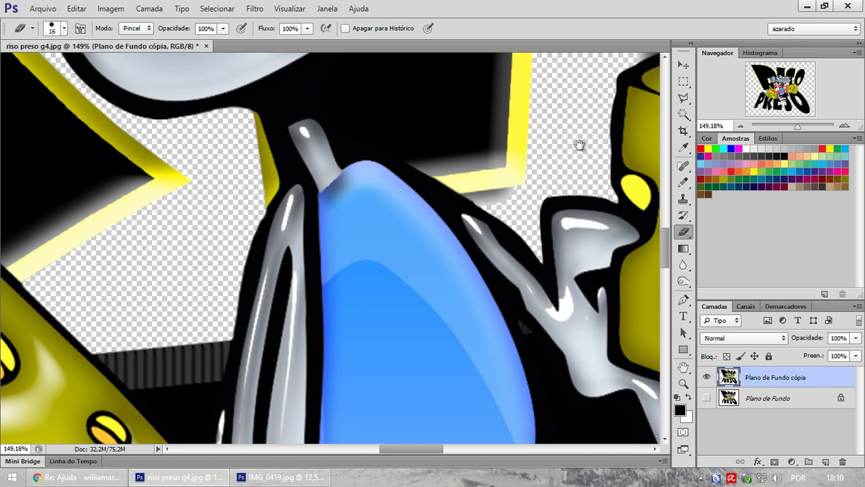
pyautogui.moveTo(558, 221)
pyautogui.mouseDown()
pyautogui.moveTo(551, 275)
pyautogui.moveTo(534, 277)
pyautogui.mouseUp()
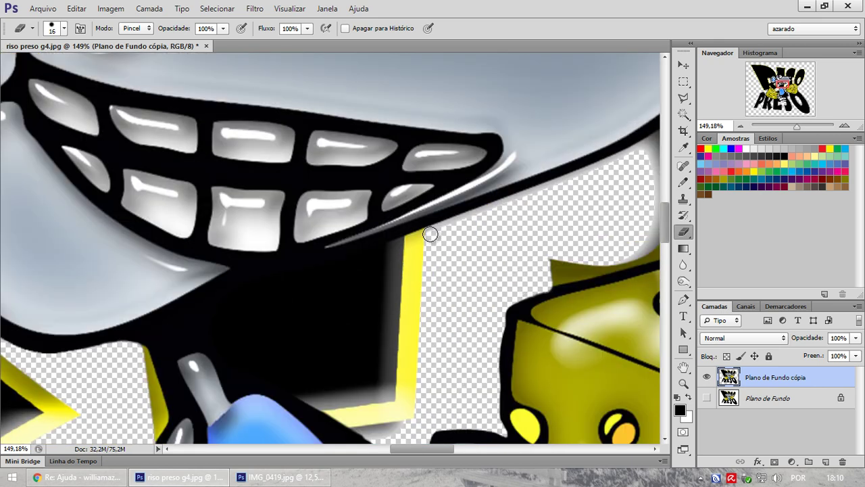
pyautogui.moveTo(430, 234); pyautogui.dragTo(544, 190)
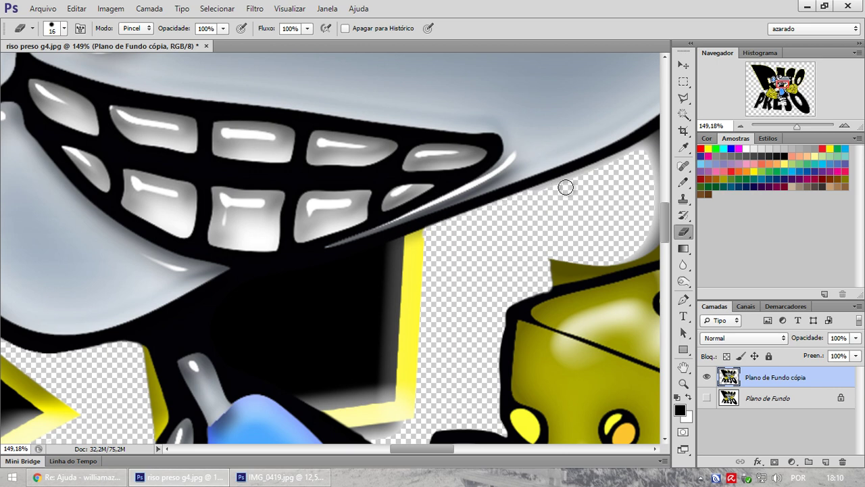
pyautogui.moveTo(588, 174); pyautogui.dragTo(635, 153)
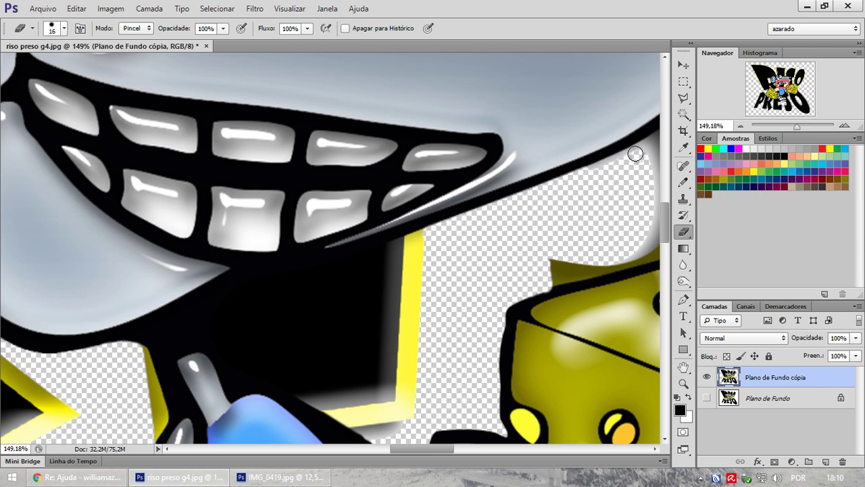
pyautogui.moveTo(558, 213)
pyautogui.mouseDown()
pyautogui.moveTo(467, 254)
pyautogui.moveTo(513, 212)
pyautogui.moveTo(520, 274)
pyautogui.moveTo(512, 294)
pyautogui.moveTo(521, 271)
pyautogui.moveTo(493, 321)
pyautogui.moveTo(453, 324)
pyautogui.moveTo(498, 309)
pyautogui.moveTo(509, 224)
pyautogui.mouseUp()
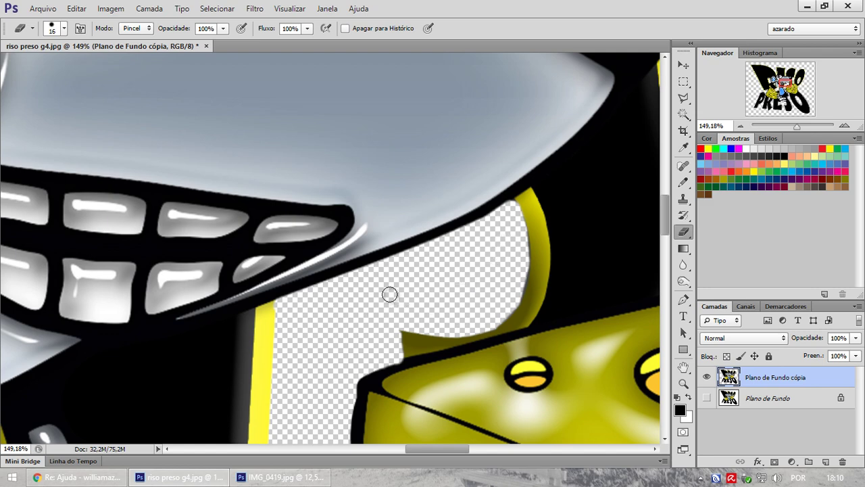
pyautogui.moveTo(318, 326)
pyautogui.mouseDown()
pyautogui.moveTo(323, 250)
pyautogui.moveTo(291, 185)
pyautogui.mouseUp()
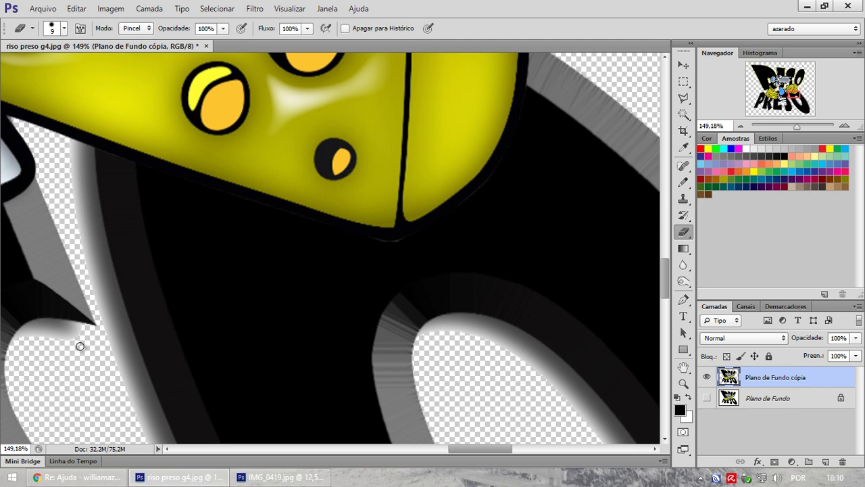
pyautogui.moveTo(460, 386); pyautogui.dragTo(300, 164)
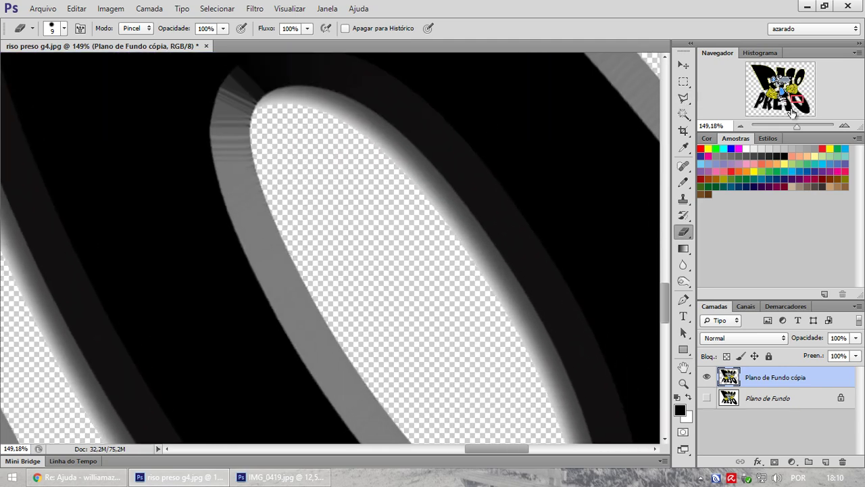
pyautogui.moveTo(794, 127); pyautogui.dragTo(783, 126)
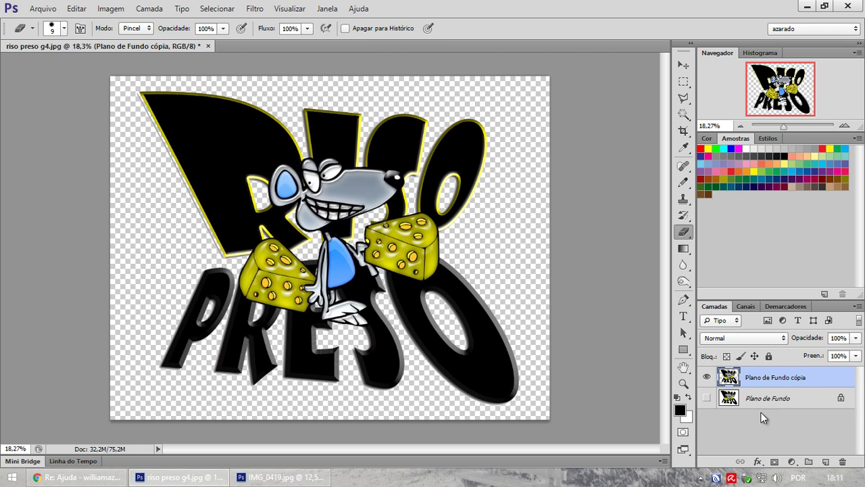
# - Delete the 'Plano de Fundo' layer, leaving 'Plano de Fundo cópia' as the only layer
pyautogui.click(776, 403)
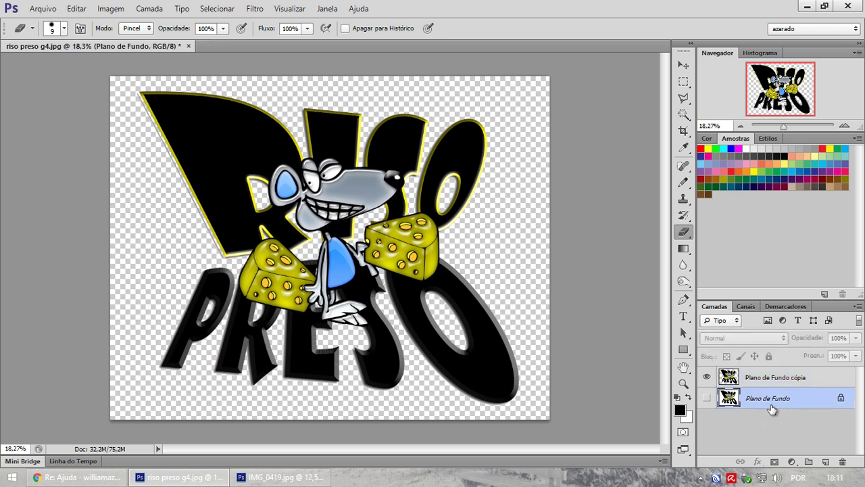
pyautogui.press('Delete')
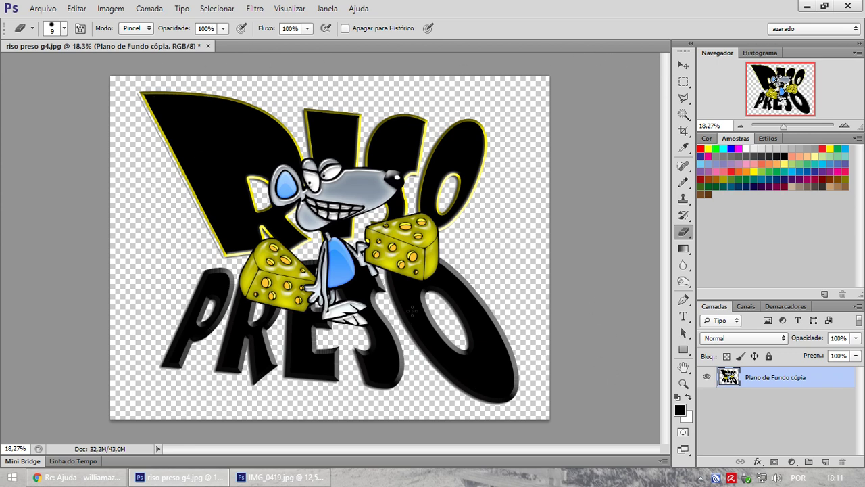
# - Crop the canvas by pulling the right, top, left and bottom edges in close to the logo
pyautogui.click(683, 137)
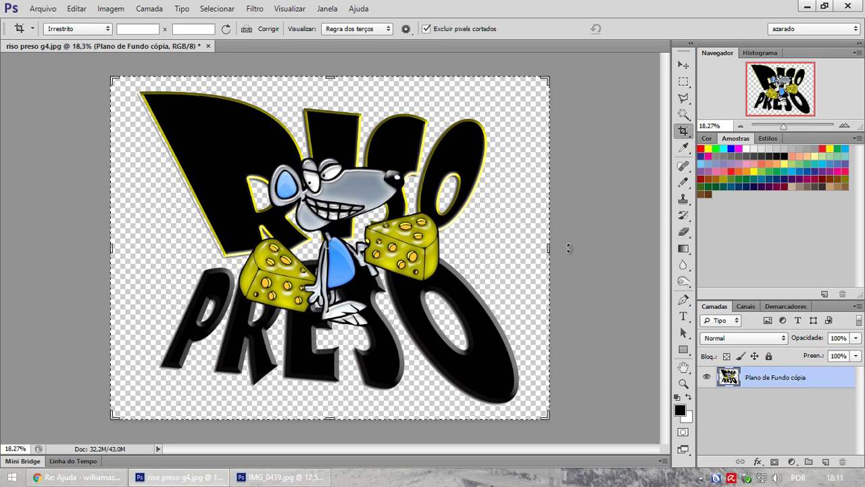
pyautogui.moveTo(546, 249); pyautogui.dragTo(537, 250)
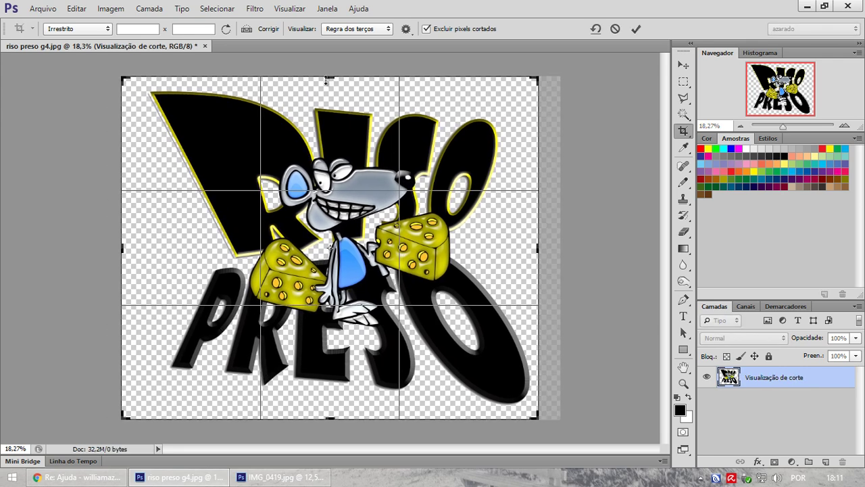
pyautogui.moveTo(318, 74); pyautogui.dragTo(325, 85)
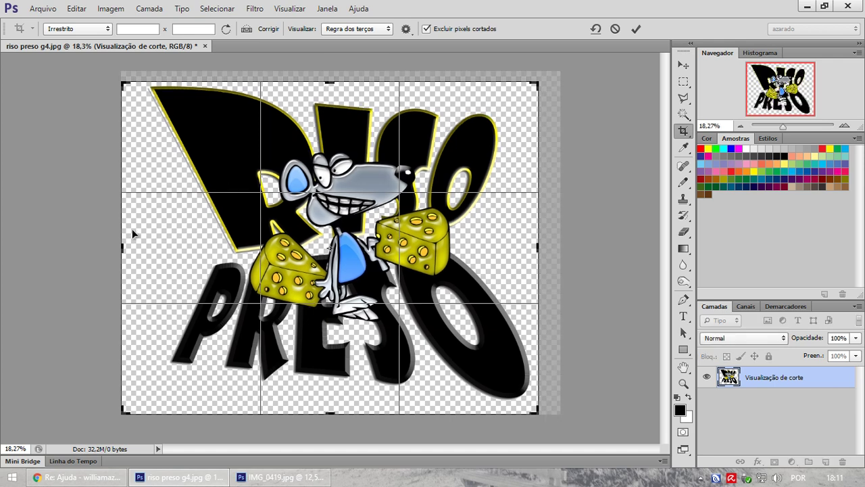
pyautogui.moveTo(125, 247); pyautogui.dragTo(135, 233)
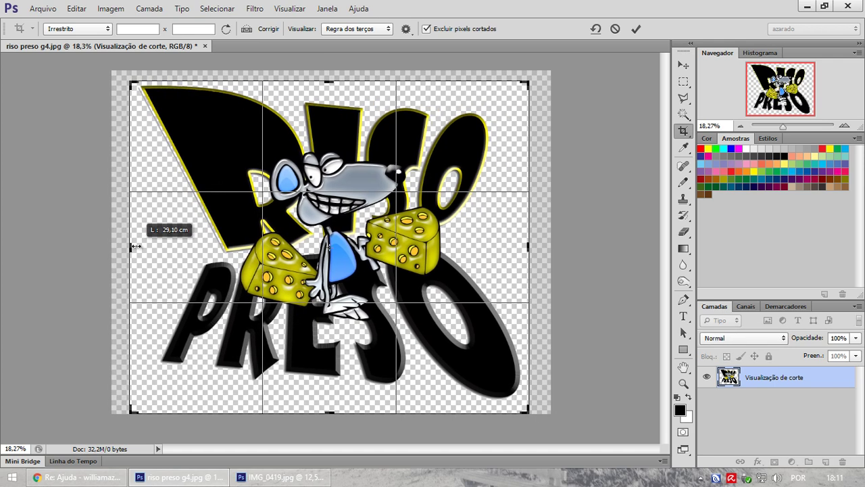
pyautogui.moveTo(187, 307); pyautogui.dragTo(188, 309)
pyautogui.moveTo(331, 408); pyautogui.dragTo(331, 406)
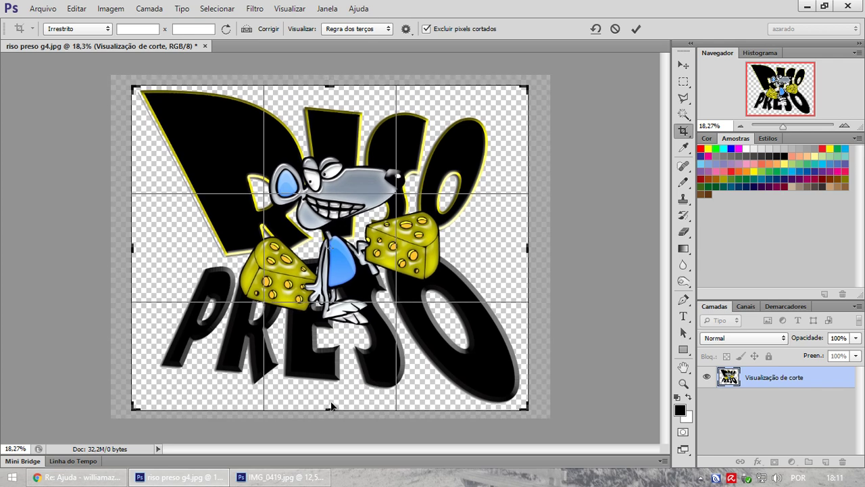
pyautogui.press('Return')
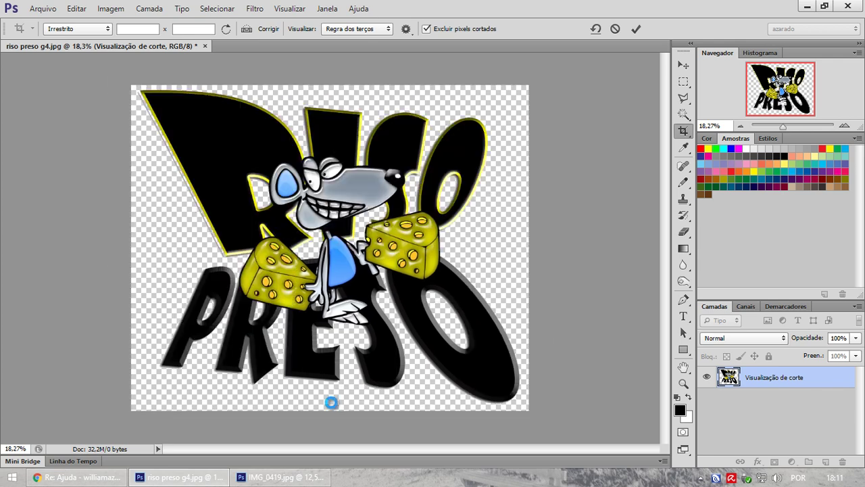
pyautogui.click(684, 82)
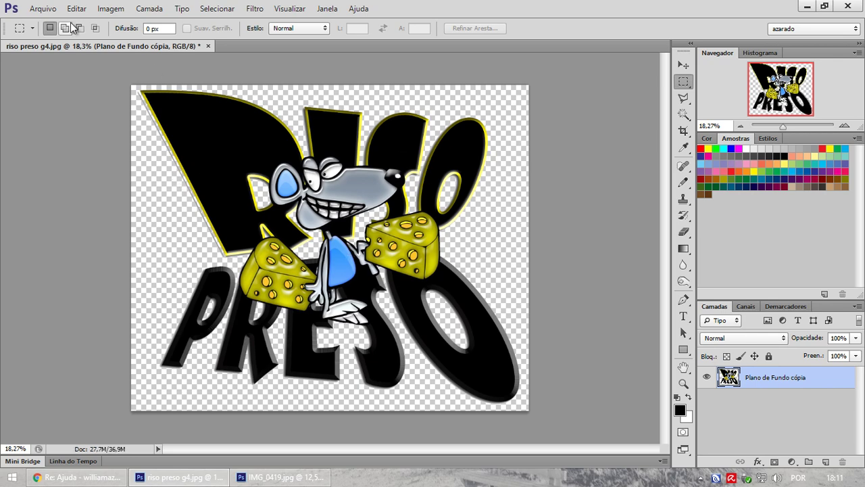
# - Save the document as a PNG named 'logo' on the desktop with default PNG options
pyautogui.click(42, 8)
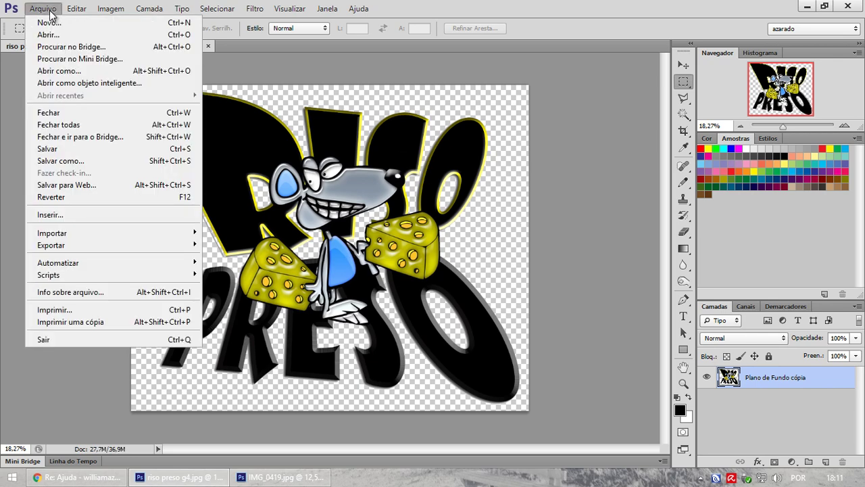
pyautogui.click(63, 160)
pyautogui.click(162, 303)
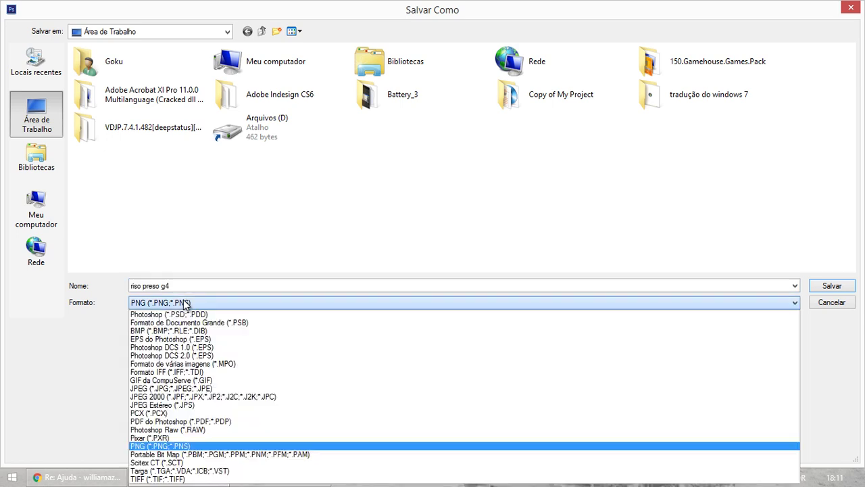
pyautogui.click(155, 446)
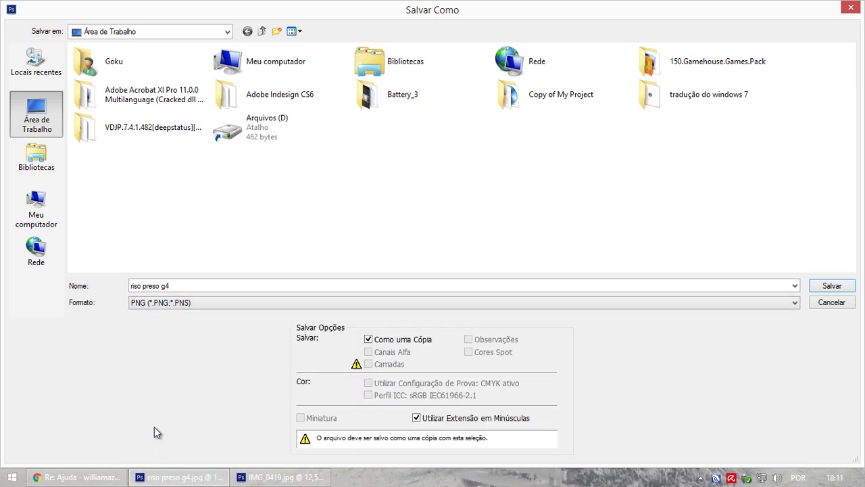
pyautogui.click(179, 285)
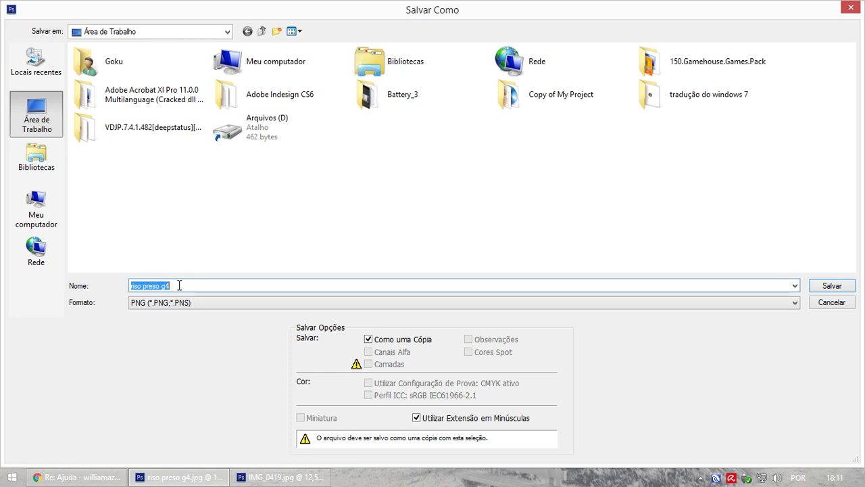
pyautogui.write('logo')
pyautogui.click(831, 287)
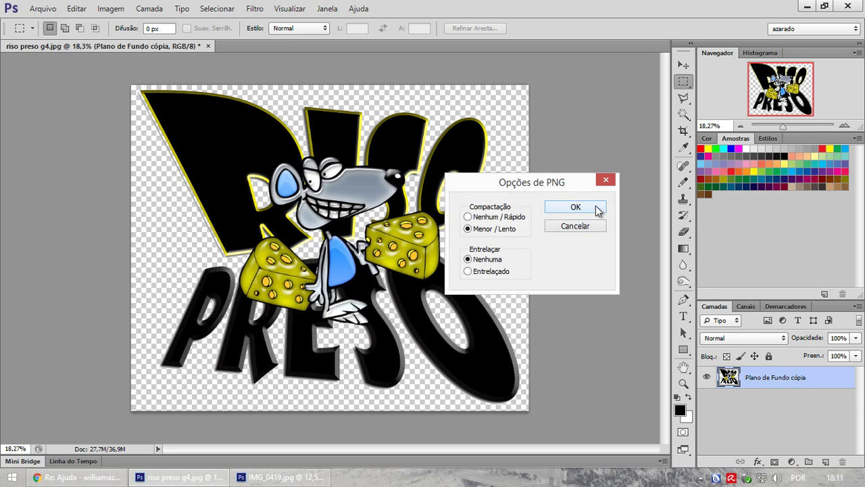
pyautogui.click(600, 210)
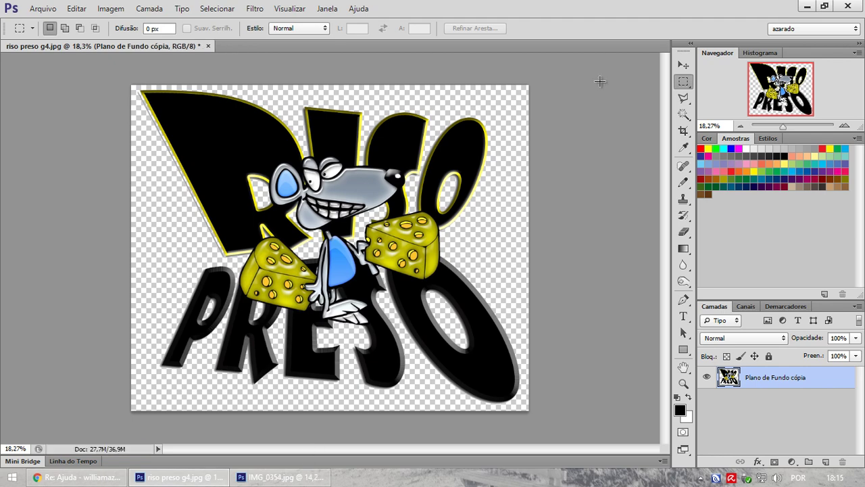
# - Bring IMG_0354.jpg to the front, moving its window left and enlarging it
pyautogui.click(281, 477)
pyautogui.moveTo(473, 74); pyautogui.dragTo(311, 63)
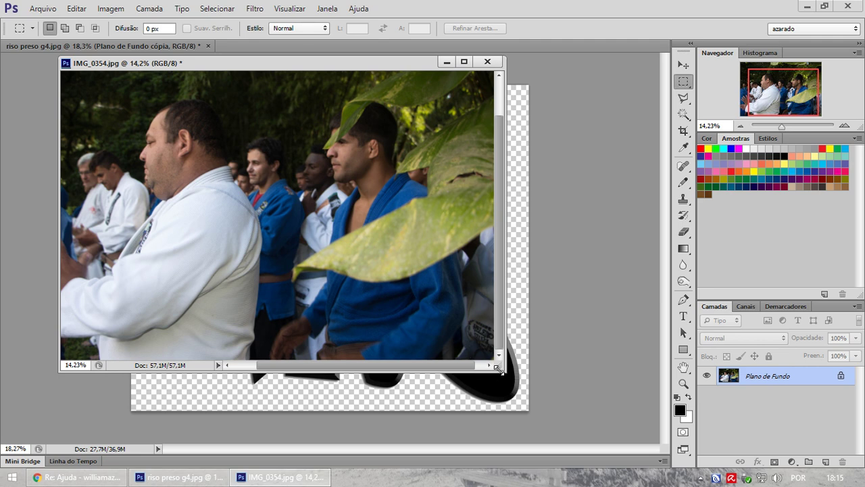
pyautogui.moveTo(498, 368)
pyautogui.mouseDown()
pyautogui.moveTo(619, 421)
pyautogui.moveTo(632, 404)
pyautogui.mouseUp()
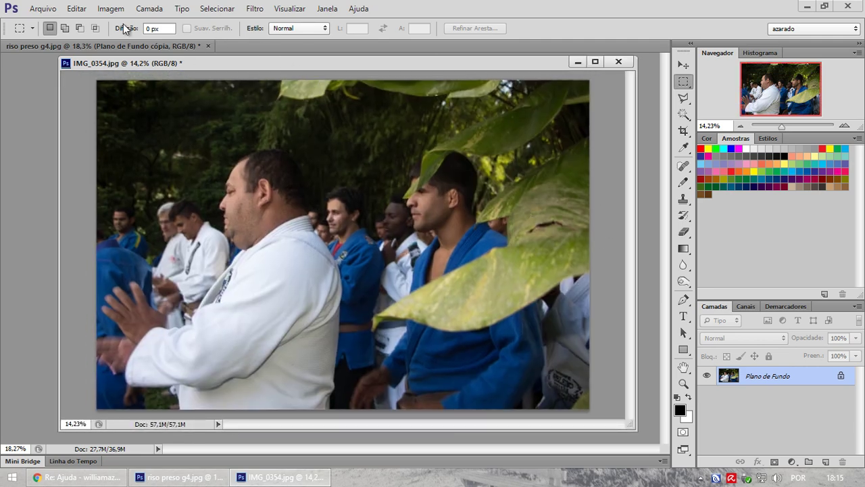
# - Float the riso preso g4.jpg document in its own window beside the photo
pyautogui.click(104, 44)
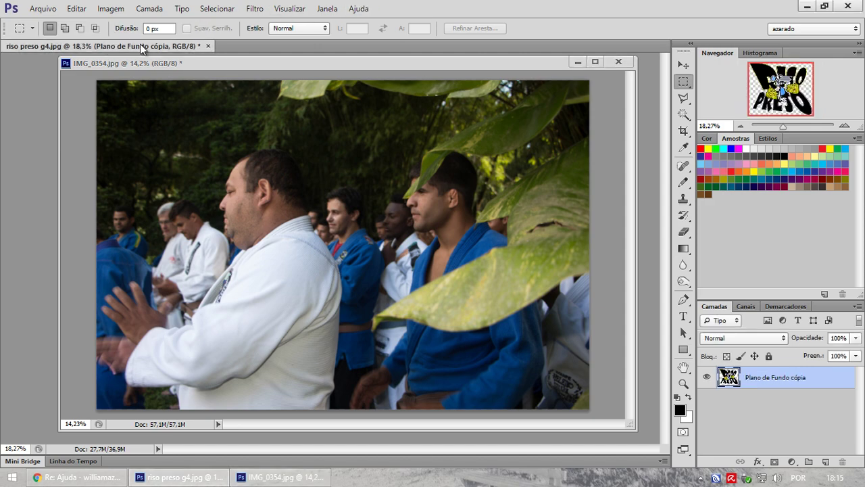
pyautogui.moveTo(136, 47); pyautogui.dragTo(202, 67)
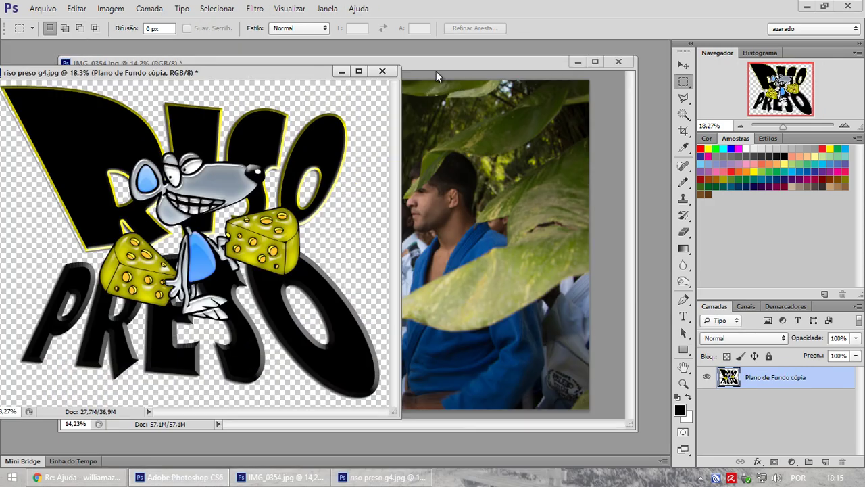
pyautogui.click(436, 71)
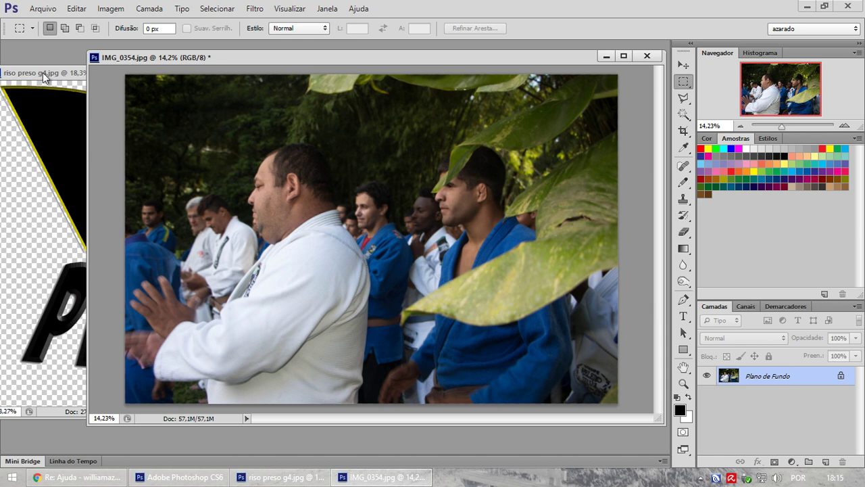
pyautogui.moveTo(43, 72); pyautogui.dragTo(71, 60)
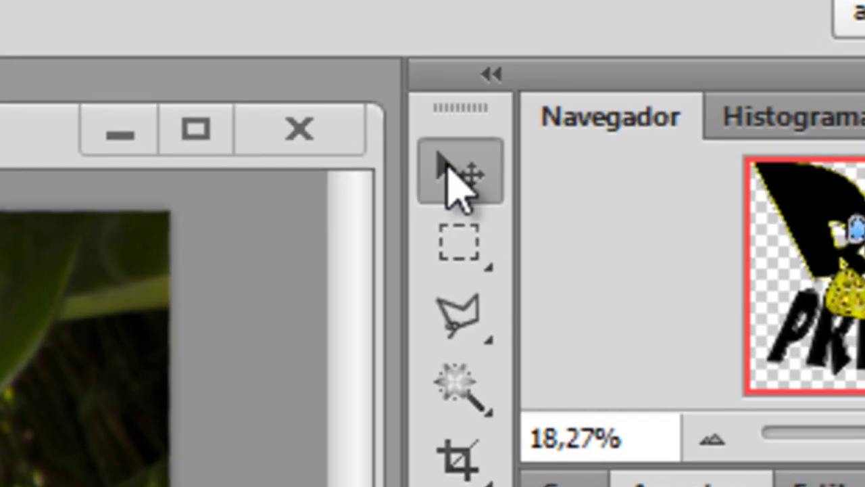
# - Drag the RISO PRESO logo onto IMG_0354.jpg, place it up-left, and enlarge the photo window
pyautogui.click(683, 65)
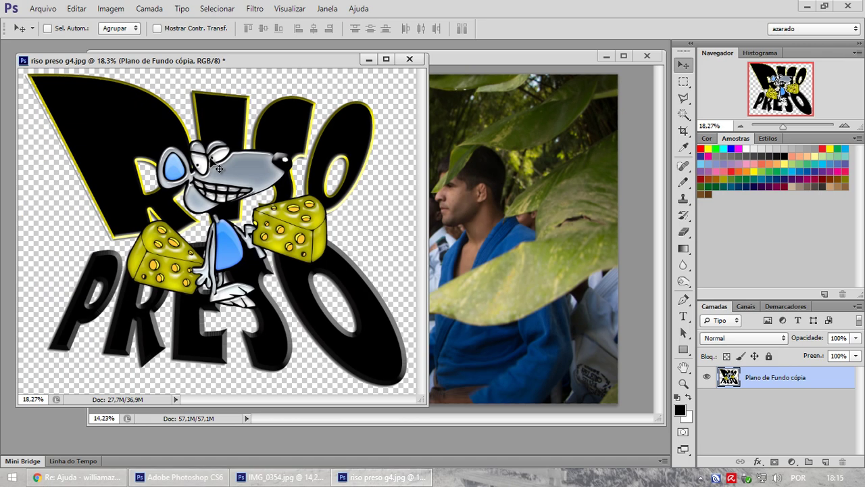
pyautogui.moveTo(217, 168); pyautogui.dragTo(467, 192)
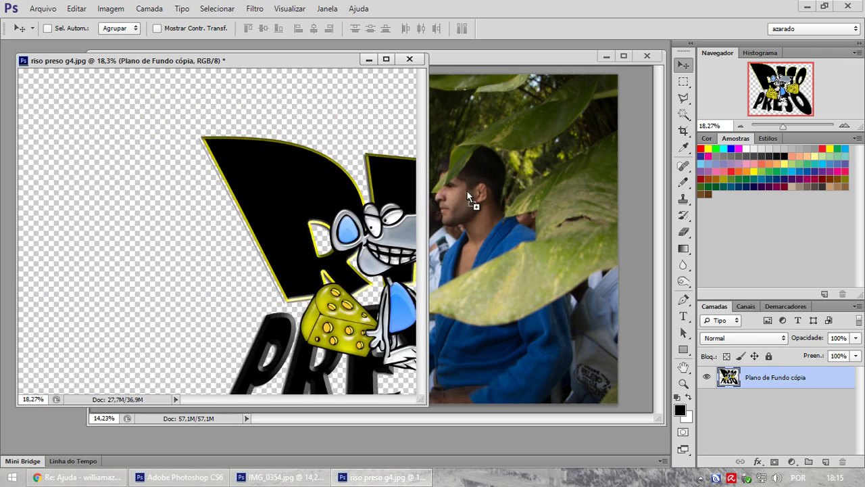
pyautogui.moveTo(460, 208); pyautogui.dragTo(464, 199)
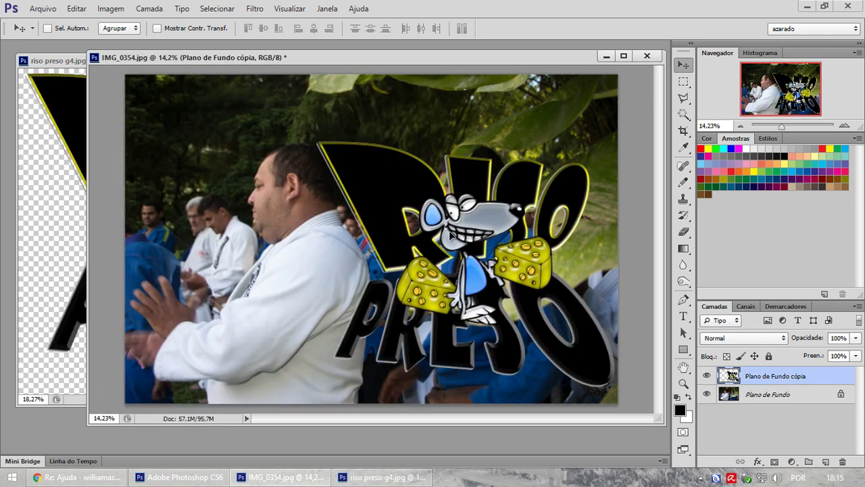
pyautogui.moveTo(416, 221); pyautogui.dragTo(331, 195)
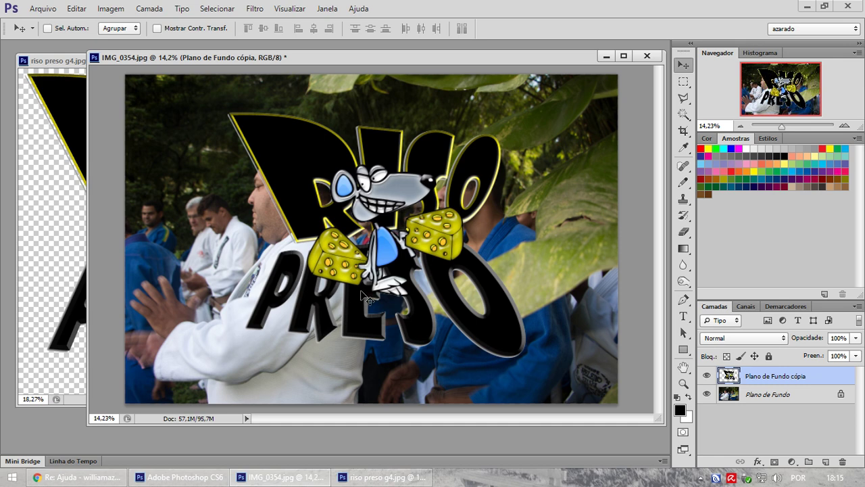
pyautogui.moveTo(301, 60); pyautogui.dragTo(253, 51)
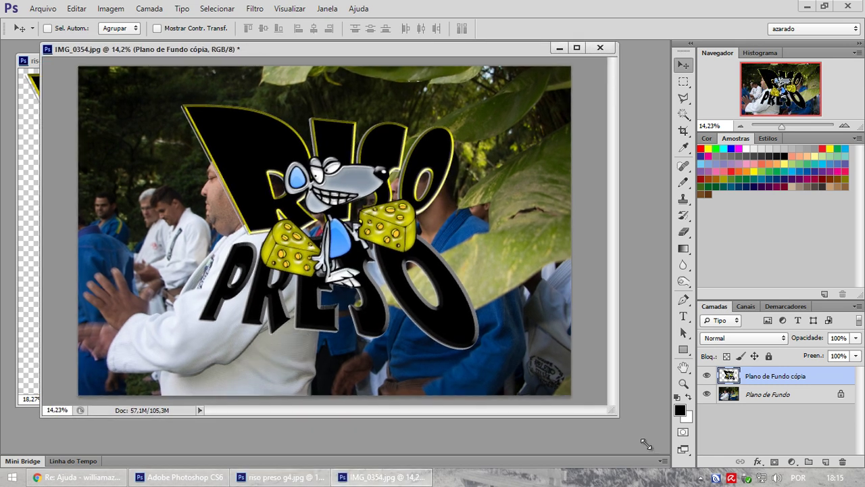
pyautogui.moveTo(612, 410); pyautogui.dragTo(646, 442)
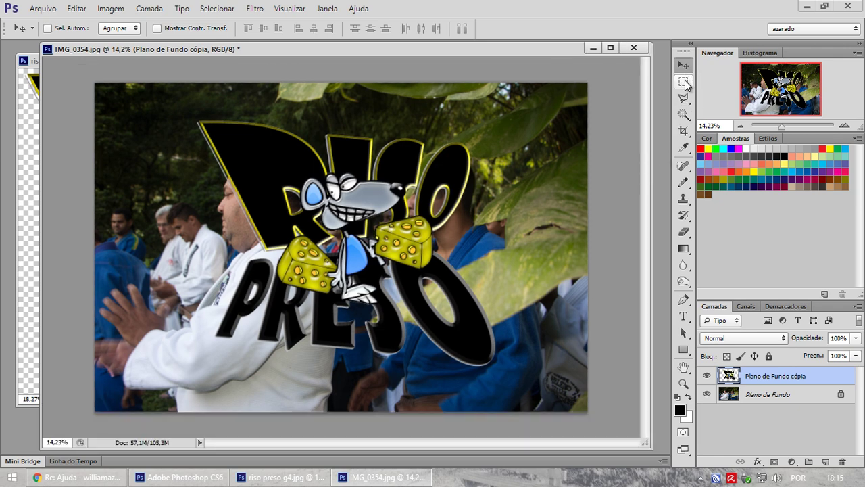
# - Pick the Rectangular Marquee tool and make the copied logo layer the active layer
pyautogui.click(684, 82)
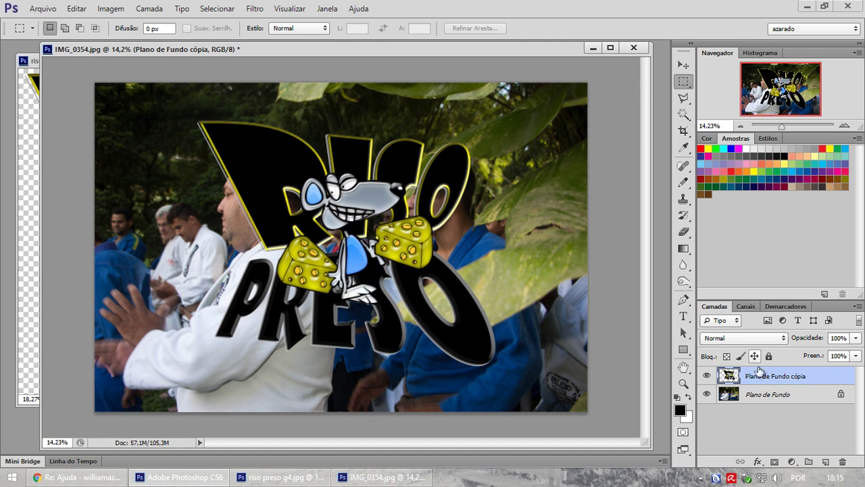
pyautogui.click(782, 393)
pyautogui.click(781, 378)
pyautogui.click(778, 395)
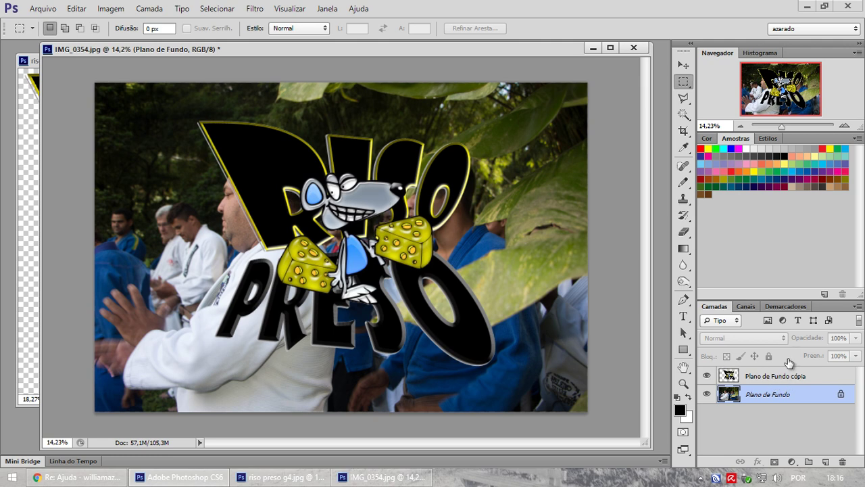
pyautogui.click(783, 378)
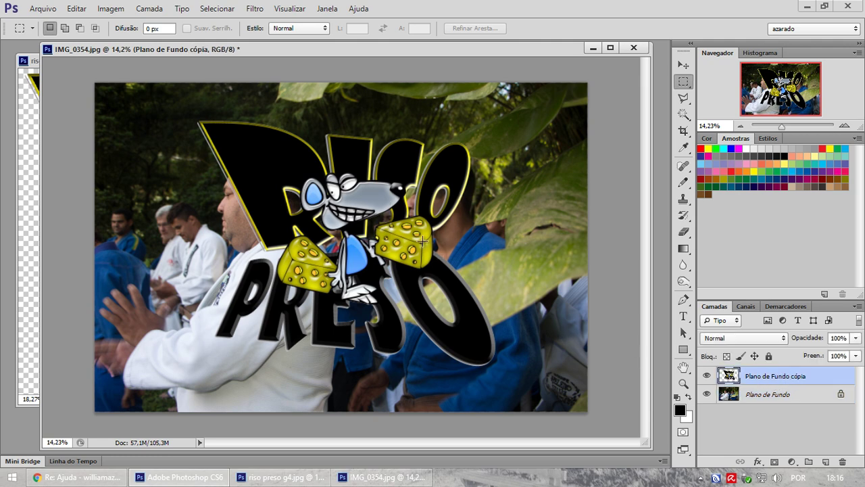
# - Free-transform the logo down to about 28% and fit it into the photo's lower-right corner
pyautogui.rightClick(349, 199)
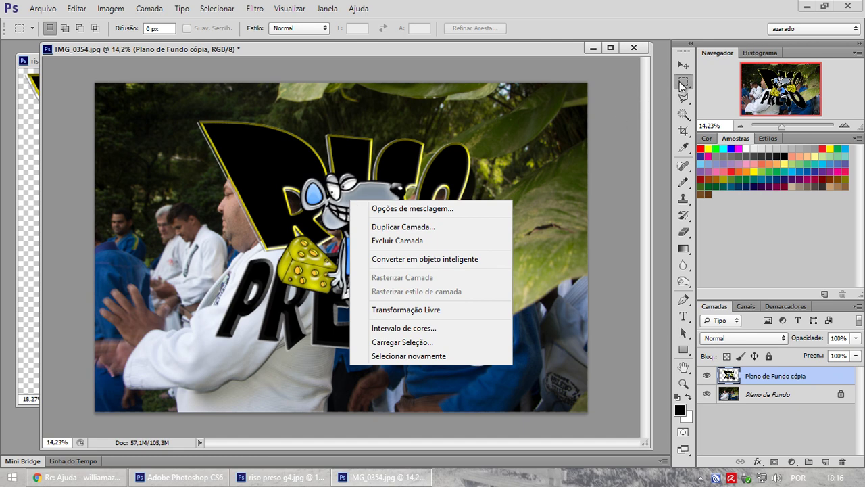
pyautogui.click(421, 308)
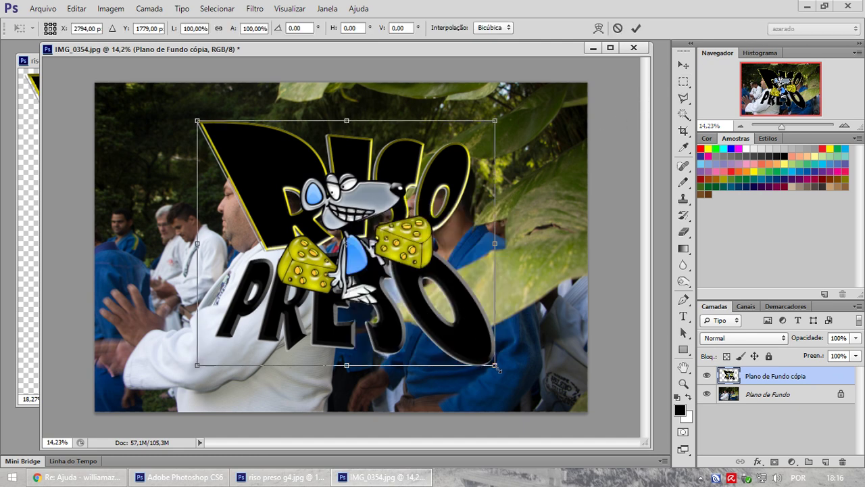
pyautogui.moveTo(497, 367)
pyautogui.mouseDown()
pyautogui.moveTo(269, 214)
pyautogui.moveTo(339, 225)
pyautogui.mouseUp()
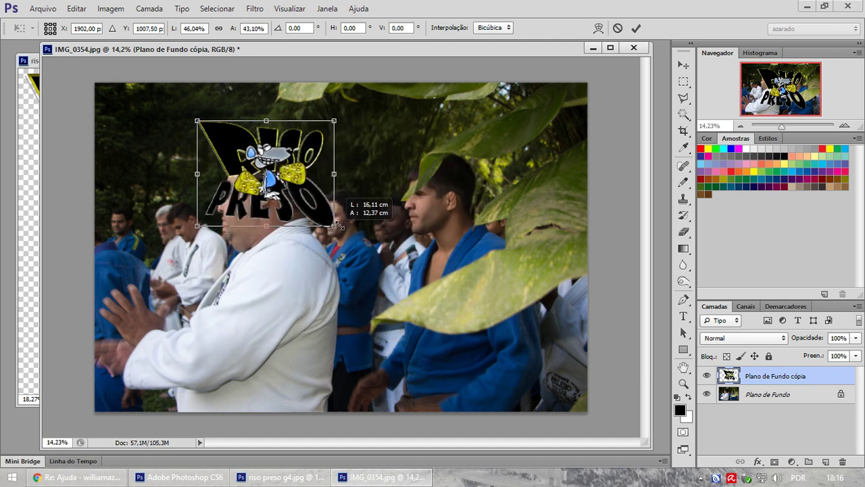
pyautogui.moveTo(337, 225)
pyautogui.mouseDown()
pyautogui.moveTo(319, 212)
pyautogui.moveTo(545, 381)
pyautogui.mouseUp()
pyautogui.moveTo(463, 305); pyautogui.dragTo(500, 321)
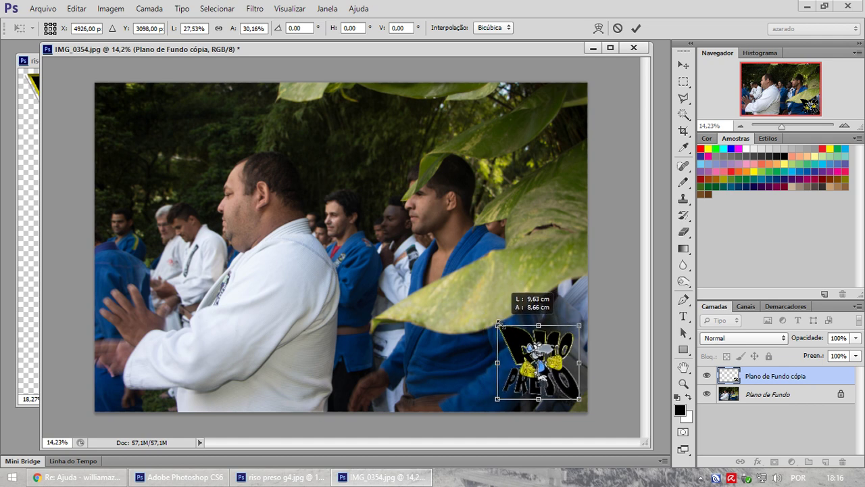
pyautogui.moveTo(499, 321); pyautogui.dragTo(498, 328)
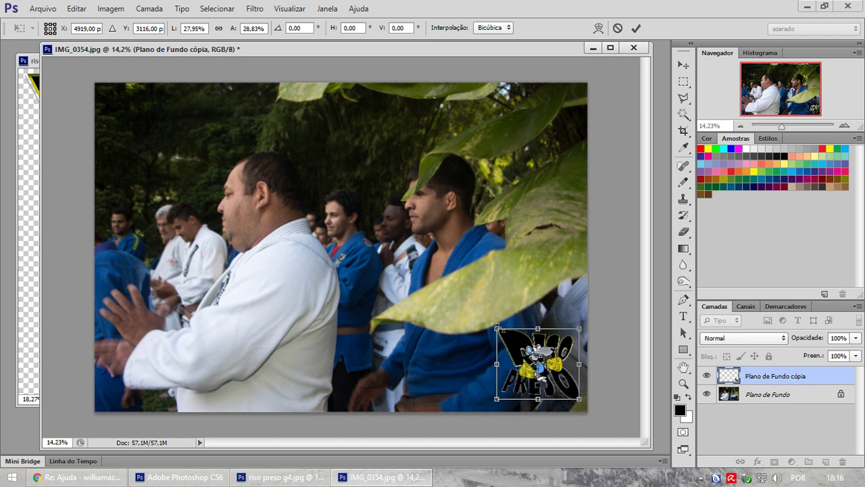
pyautogui.press('Return')
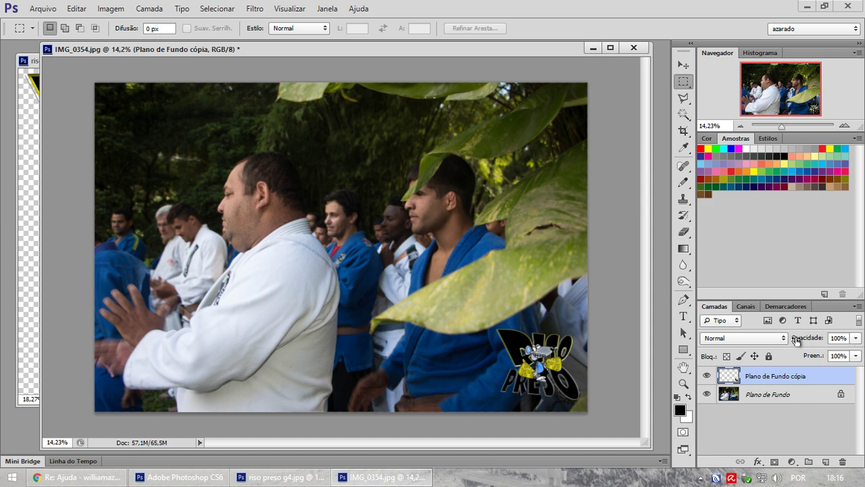
# - Fade the logo to 48% opacity and drag it toward the photo's centre, then select the background layer
pyautogui.click(856, 338)
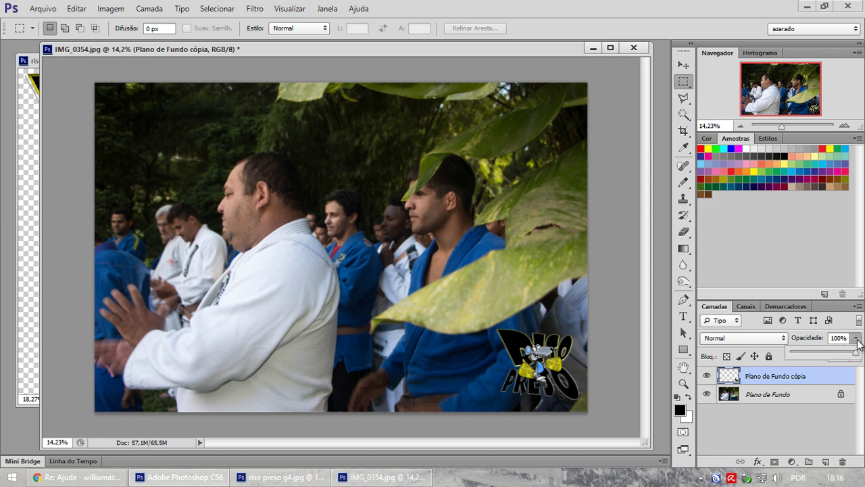
pyautogui.moveTo(853, 352)
pyautogui.mouseDown()
pyautogui.moveTo(813, 352)
pyautogui.moveTo(822, 352)
pyautogui.mouseUp()
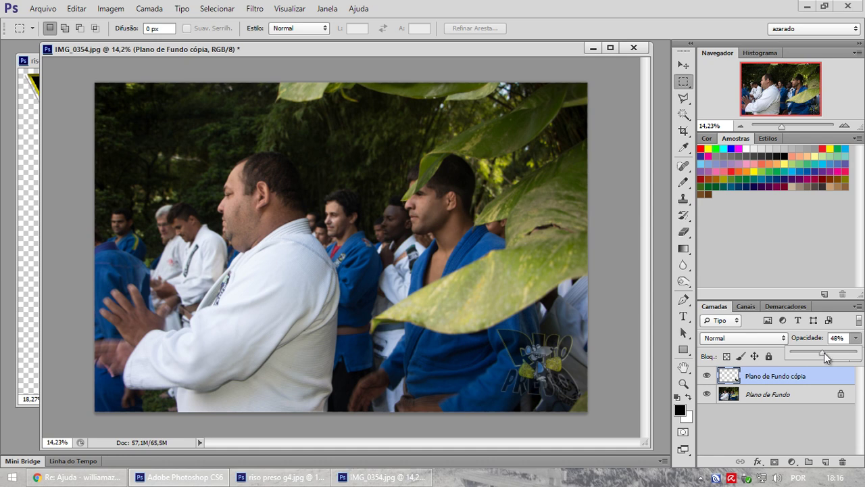
pyautogui.click(683, 65)
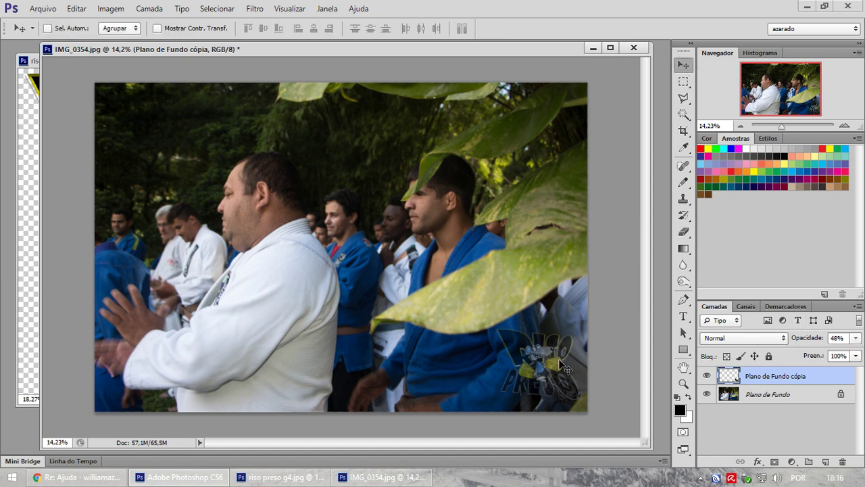
pyautogui.moveTo(560, 360)
pyautogui.mouseDown()
pyautogui.moveTo(385, 261)
pyautogui.moveTo(393, 273)
pyautogui.mouseUp()
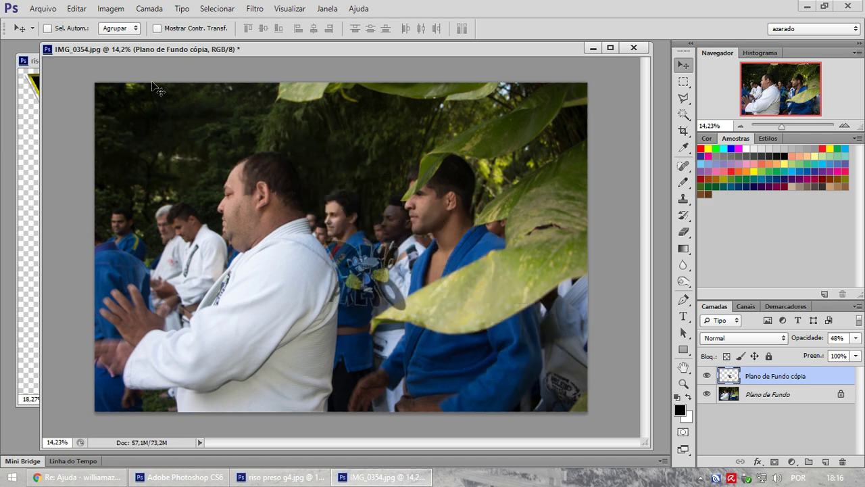
pyautogui.click(770, 396)
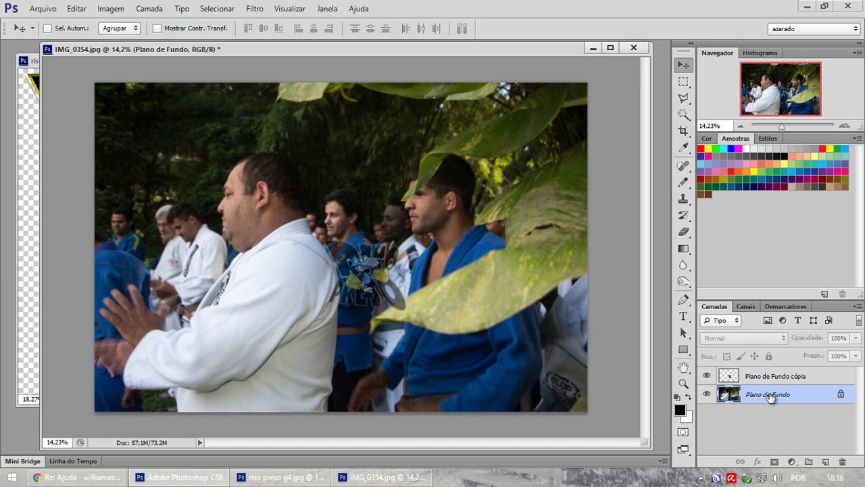
# - Fill the background with white, duplicate it, and apply the blue-to-orange gradient preset style
pyautogui.hotkey('ctrl', 'BackSpace')
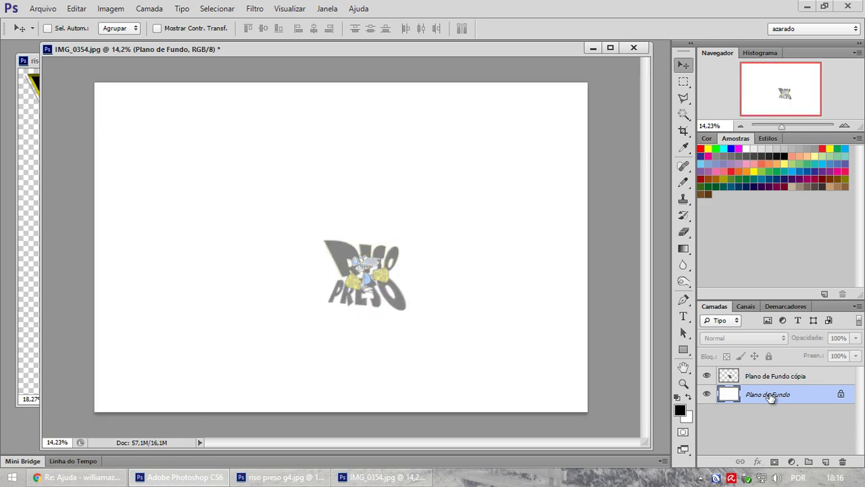
pyautogui.click(768, 138)
pyautogui.hotkey('ctrl', 'j')
pyautogui.click(788, 236)
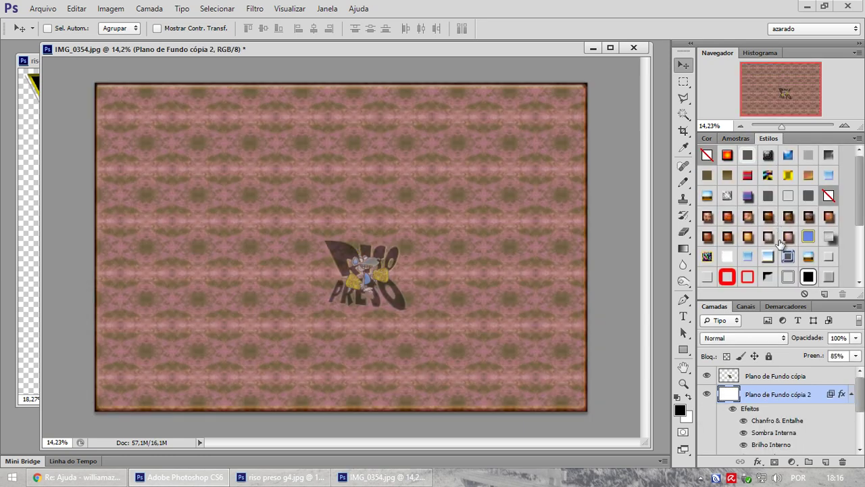
pyautogui.click(782, 238)
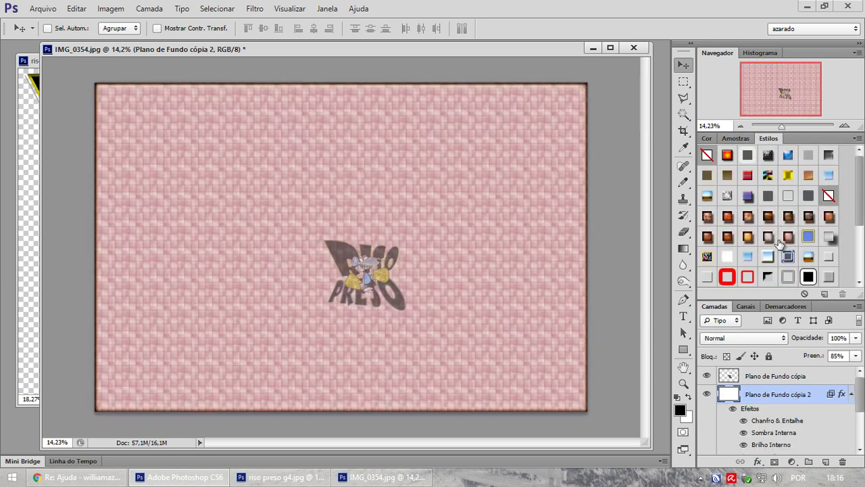
pyautogui.click(808, 257)
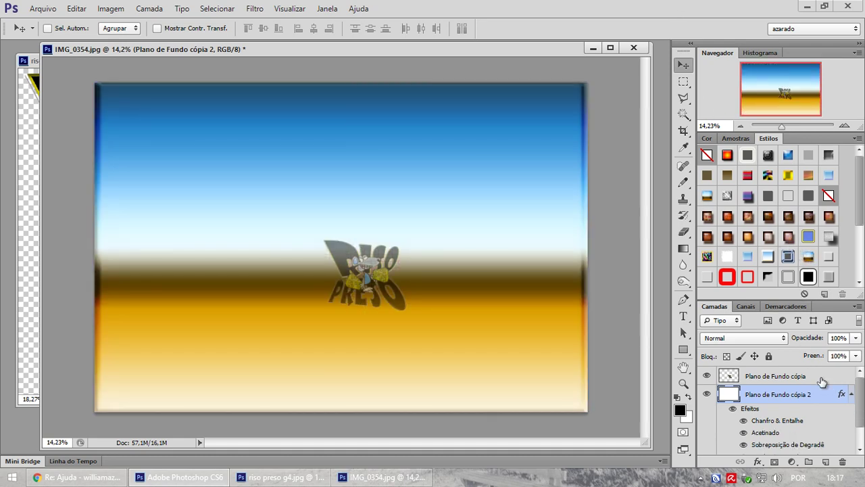
# - Select the logo layer and begin raising its opacity
pyautogui.click(857, 340)
pyautogui.click(767, 375)
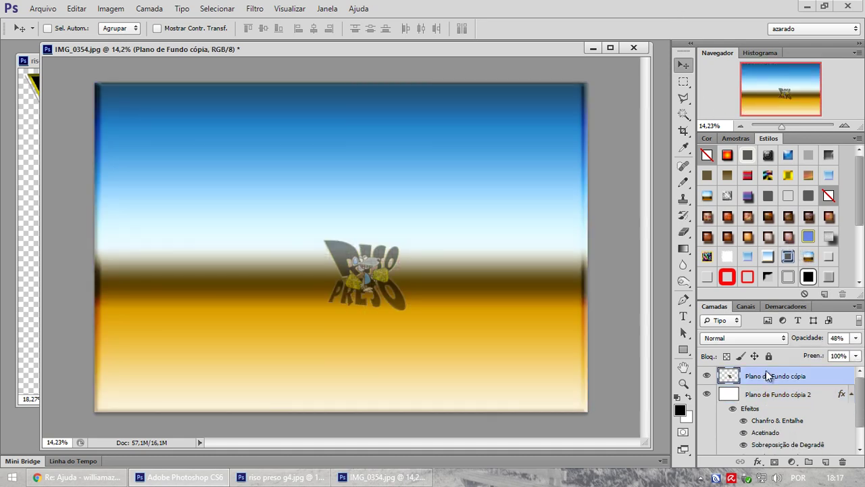
pyautogui.click(856, 338)
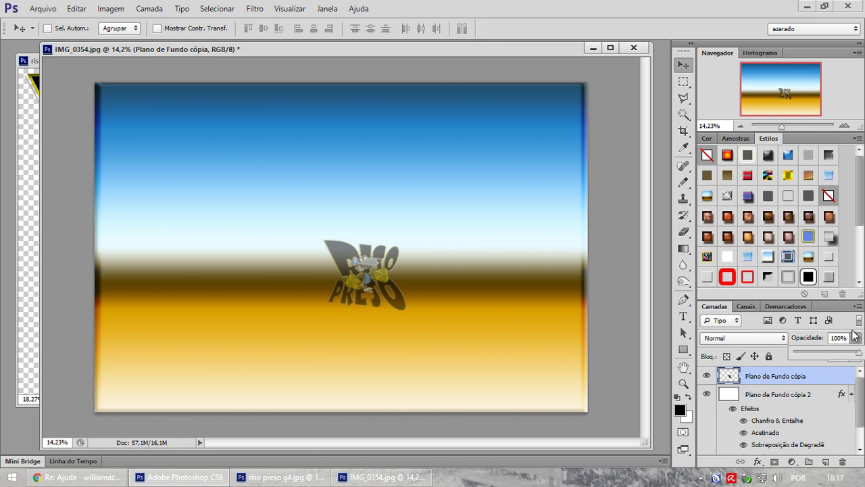
# - Restore the logo to 100% opacity, then free-transform it larger into the upper centre
pyautogui.moveTo(826, 352); pyautogui.dragTo(860, 352)
pyautogui.click(683, 81)
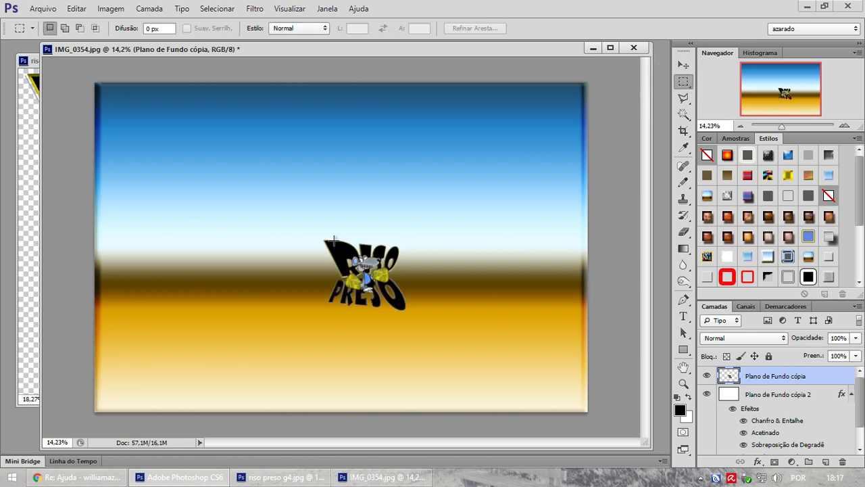
pyautogui.rightClick(333, 242)
pyautogui.click(414, 352)
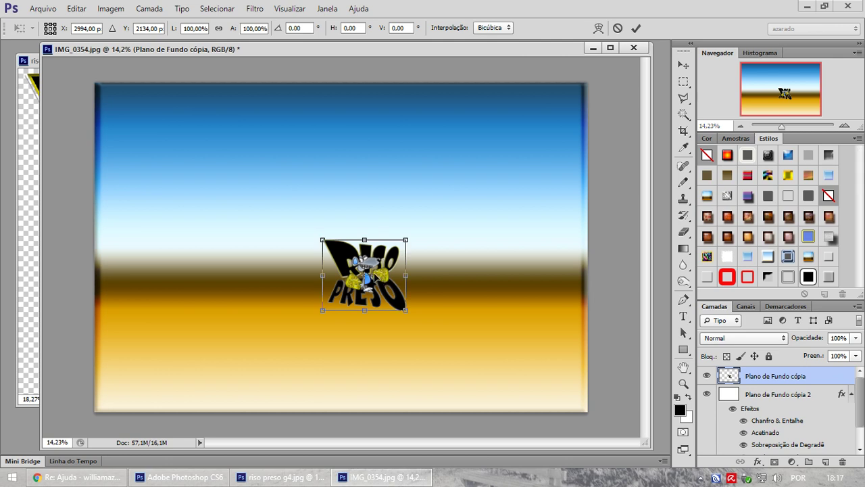
pyautogui.moveTo(391, 289)
pyautogui.mouseDown()
pyautogui.moveTo(364, 240)
pyautogui.moveTo(304, 204)
pyautogui.moveTo(367, 261)
pyautogui.mouseUp()
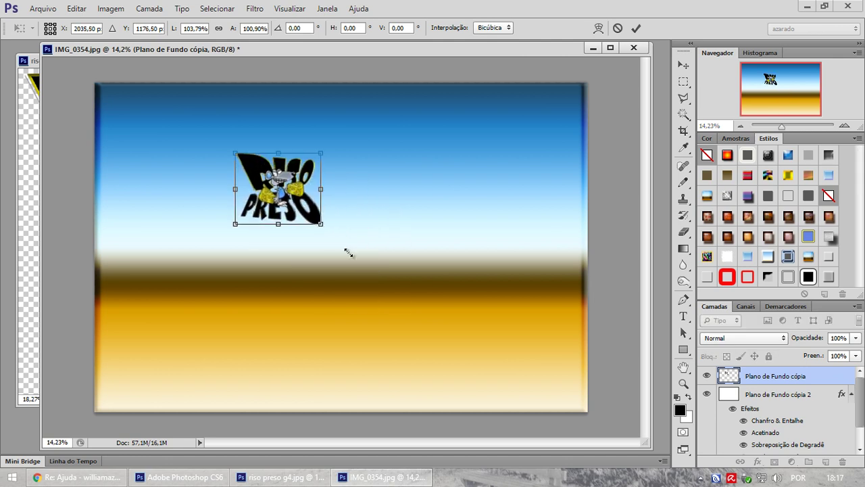
pyautogui.moveTo(338, 206); pyautogui.dragTo(365, 187)
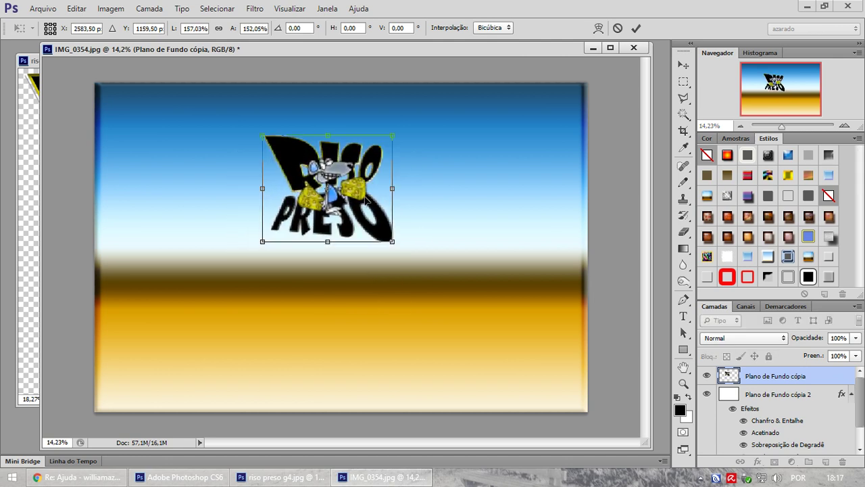
pyautogui.moveTo(395, 242); pyautogui.dragTo(413, 251)
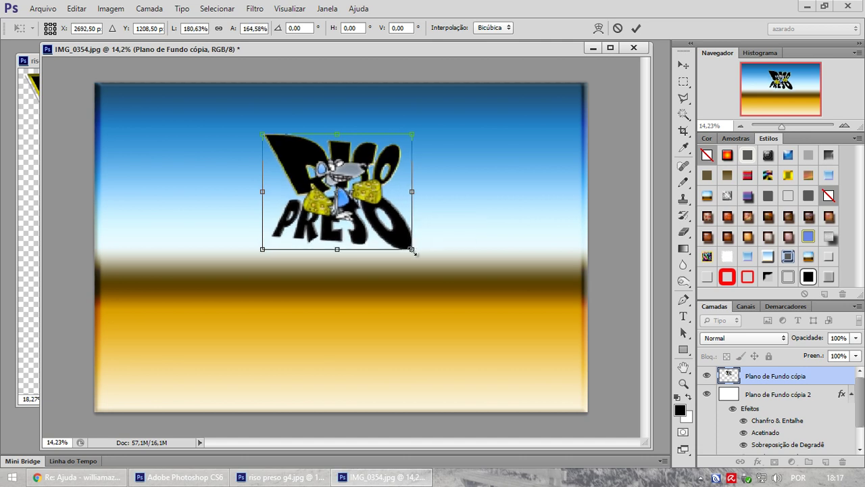
pyautogui.press('Return')
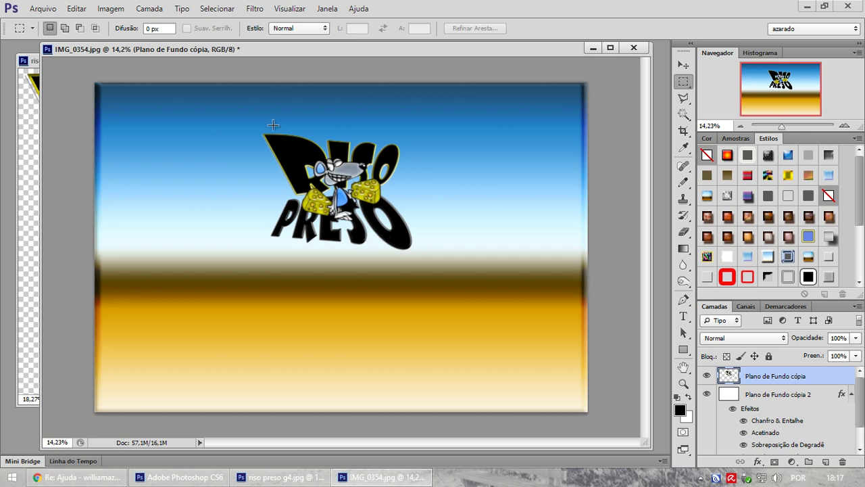
pyautogui.click(768, 396)
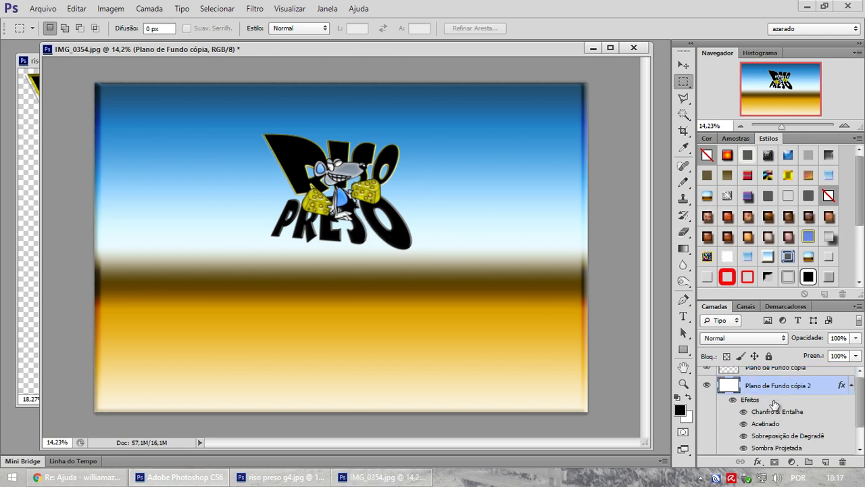